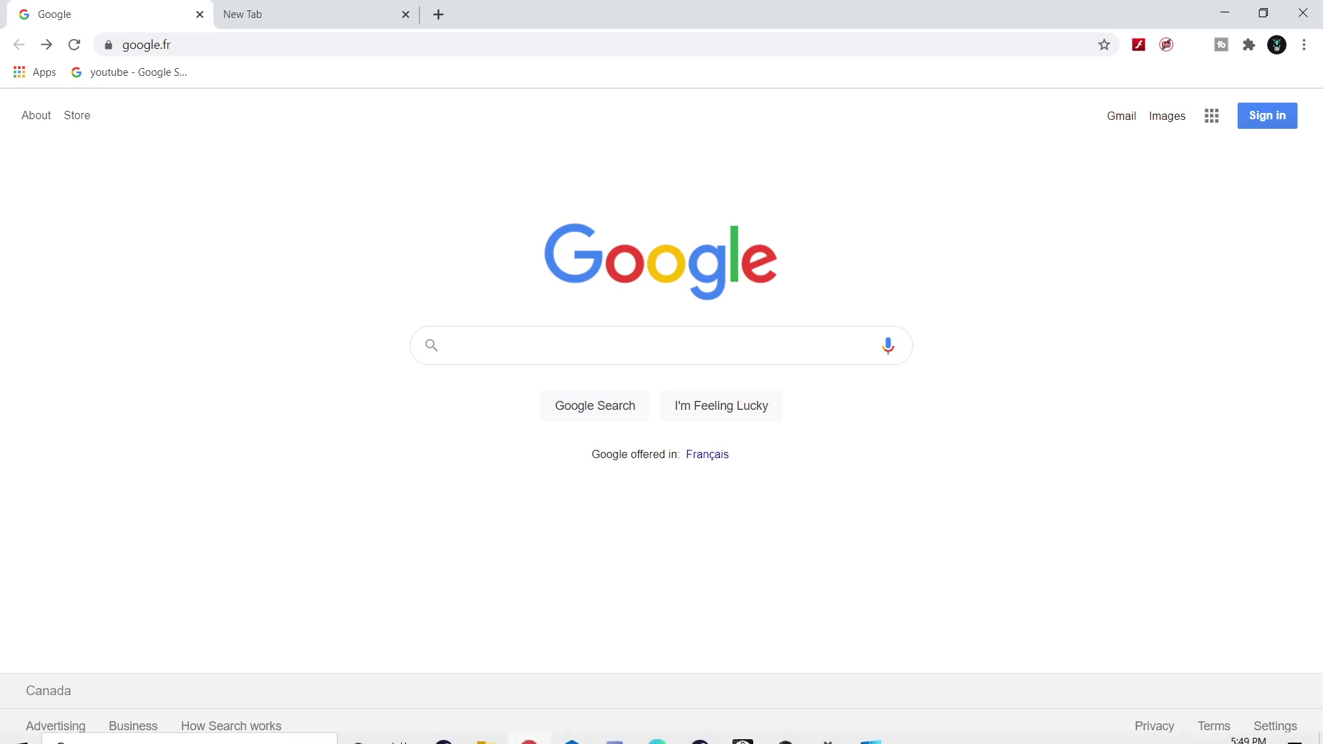
pyautogui.moveTo(785, 727)
pyautogui.click(785, 654)
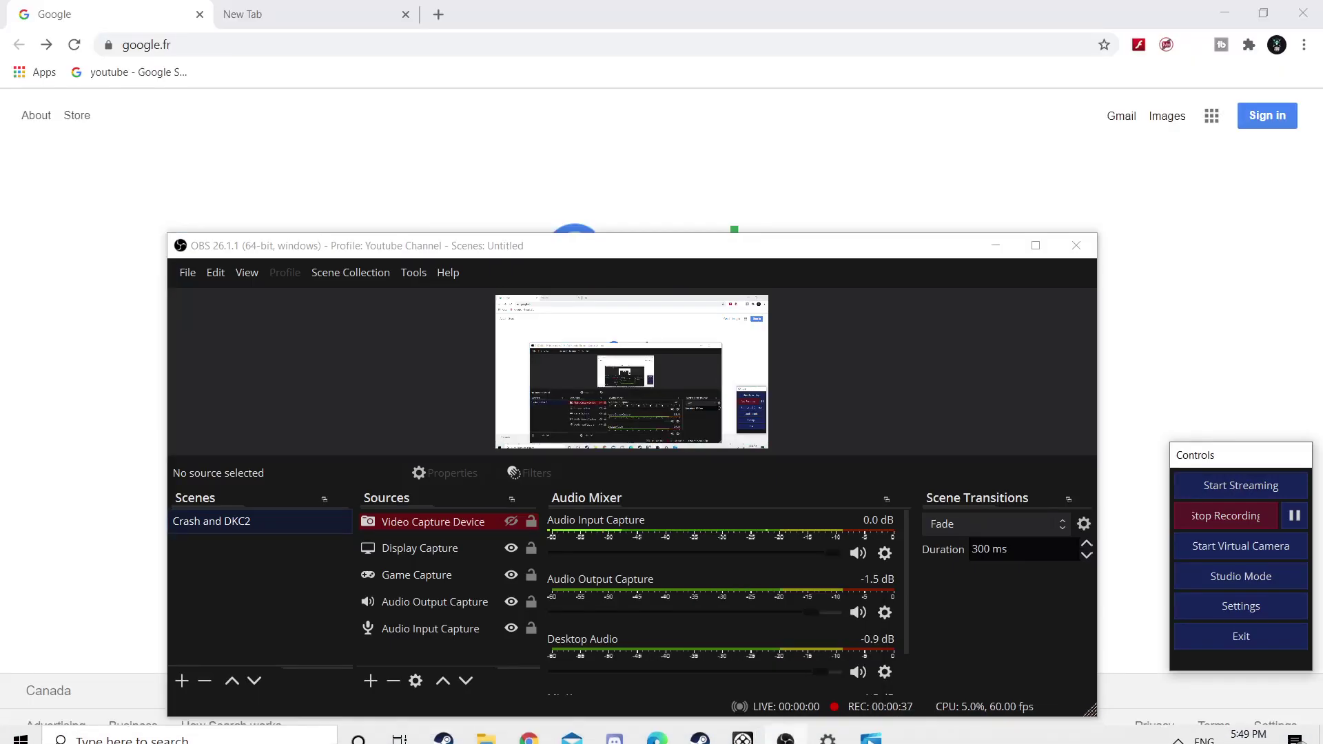
pyautogui.hotkey('alt', 'Tab')
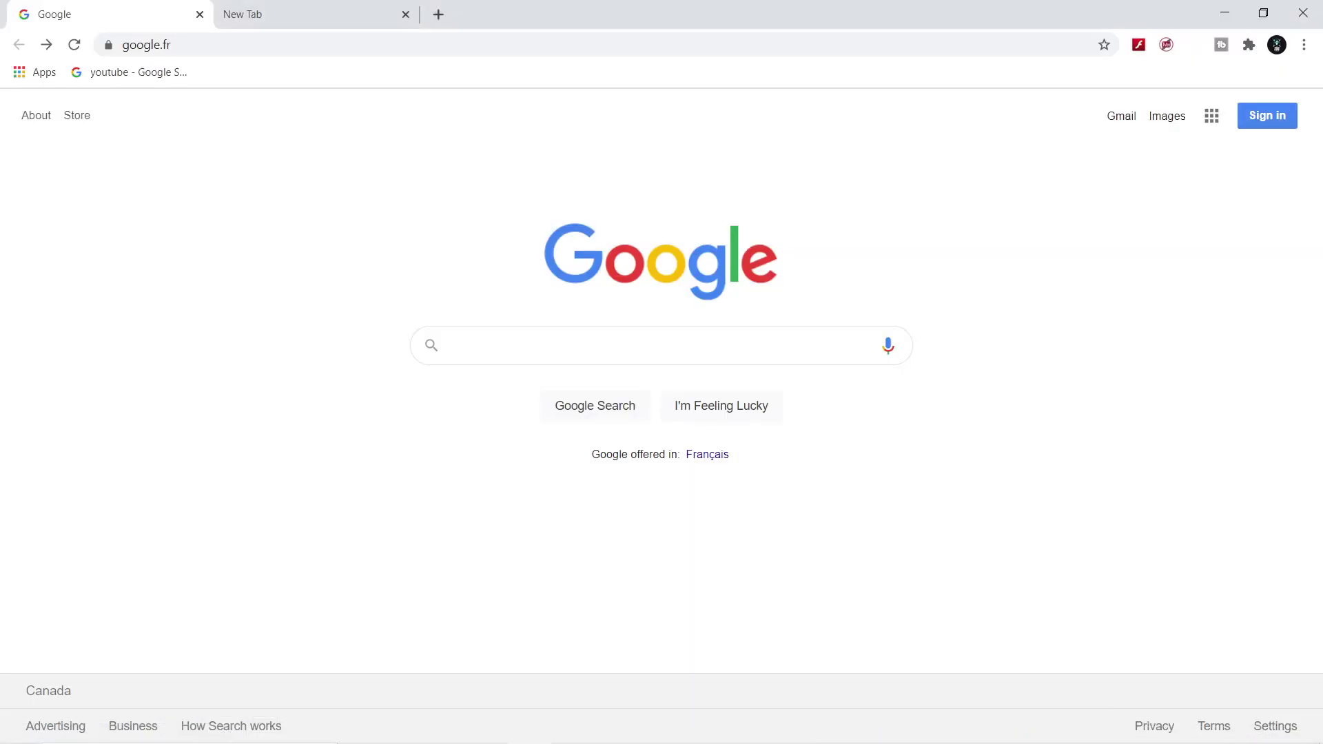
# Search Google for romstation and open the "Télécharger RomStation" result on romstation.fr
pyautogui.click(620, 346)
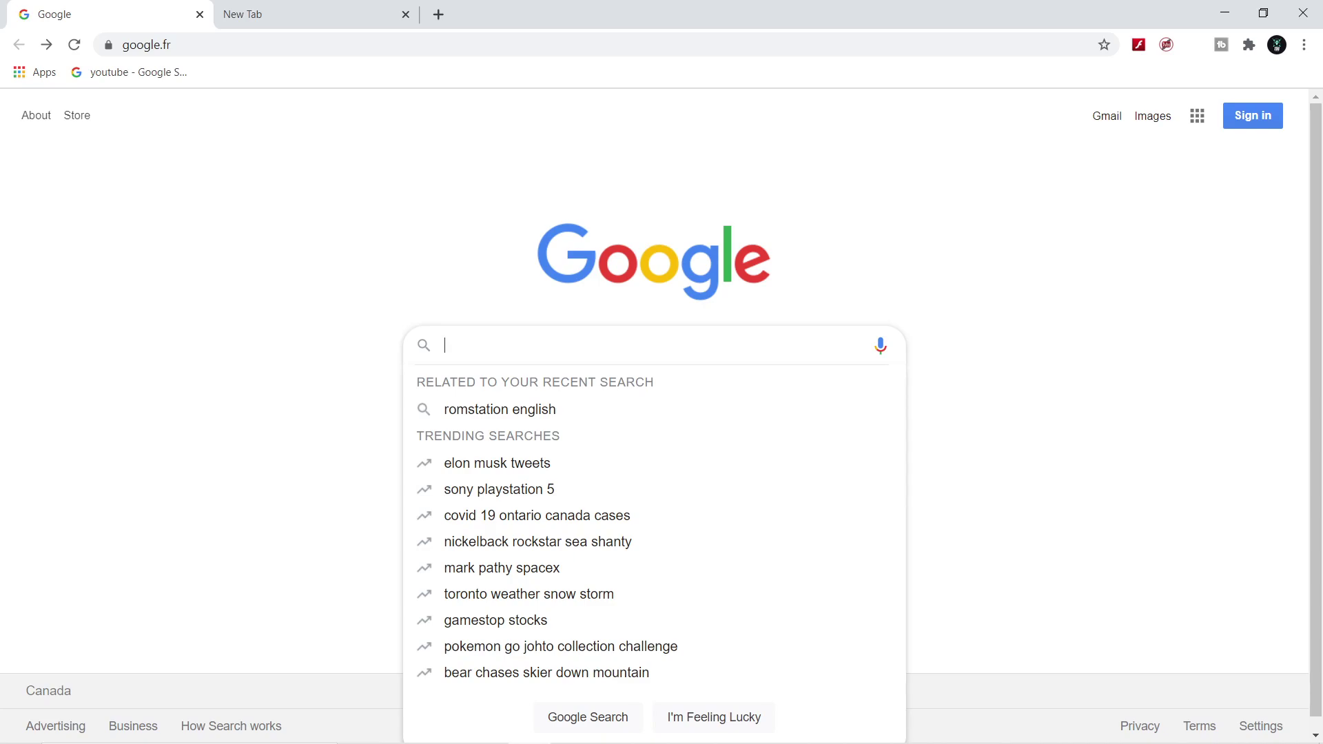
pyautogui.write('roms')
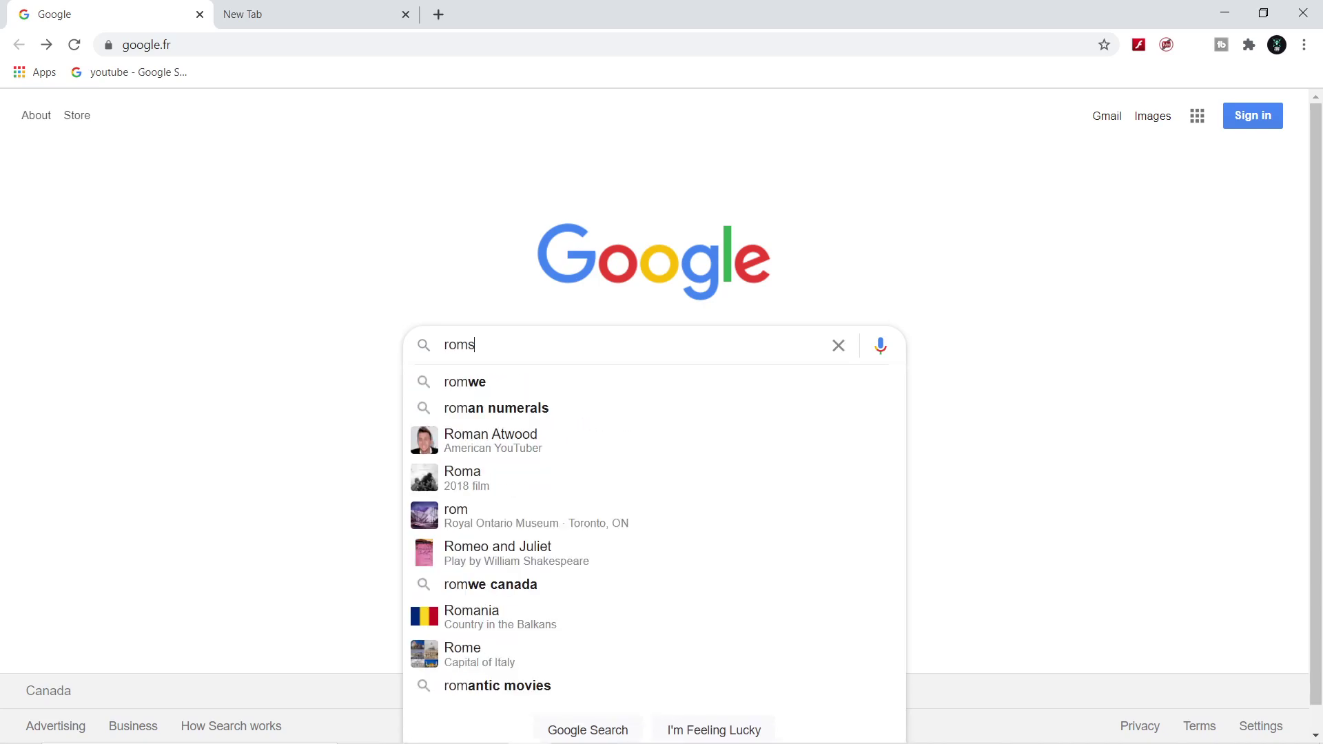
pyautogui.write('ata')
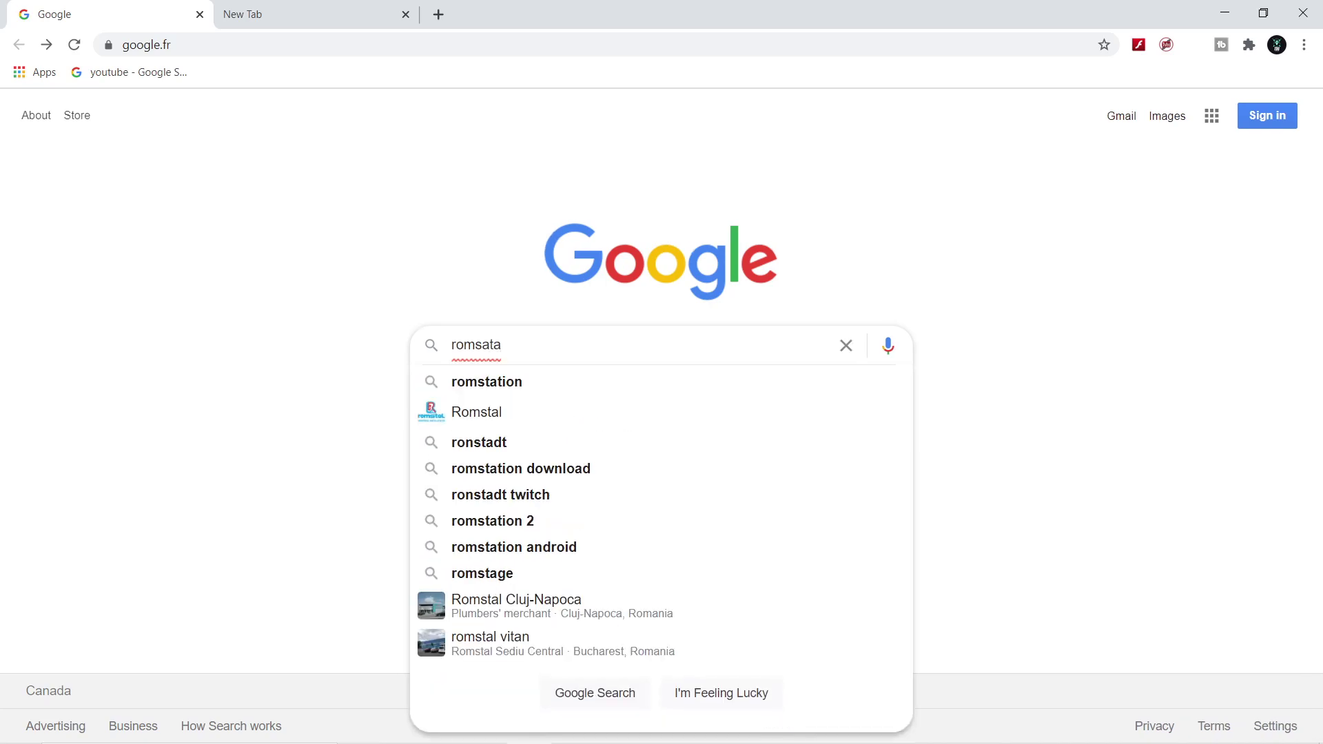
pyautogui.press('Down')
pyautogui.press('Return')
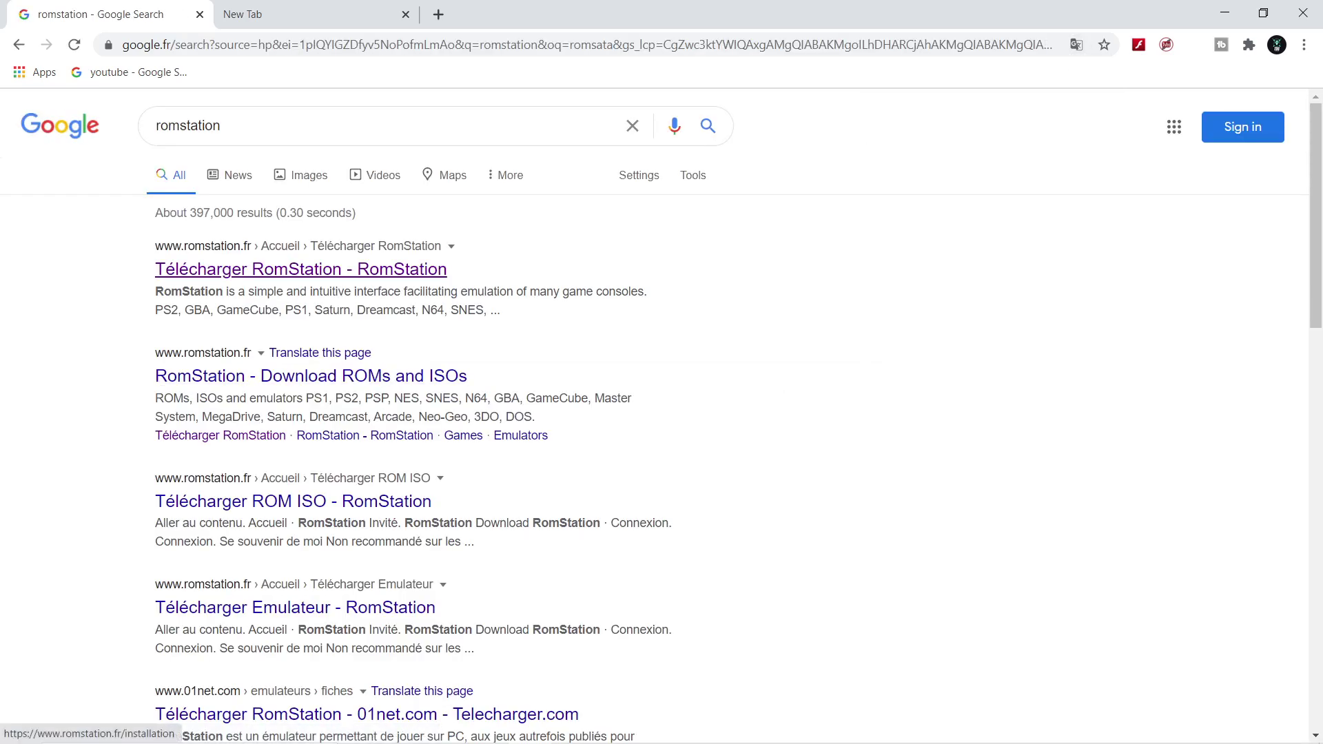
pyautogui.click(301, 269)
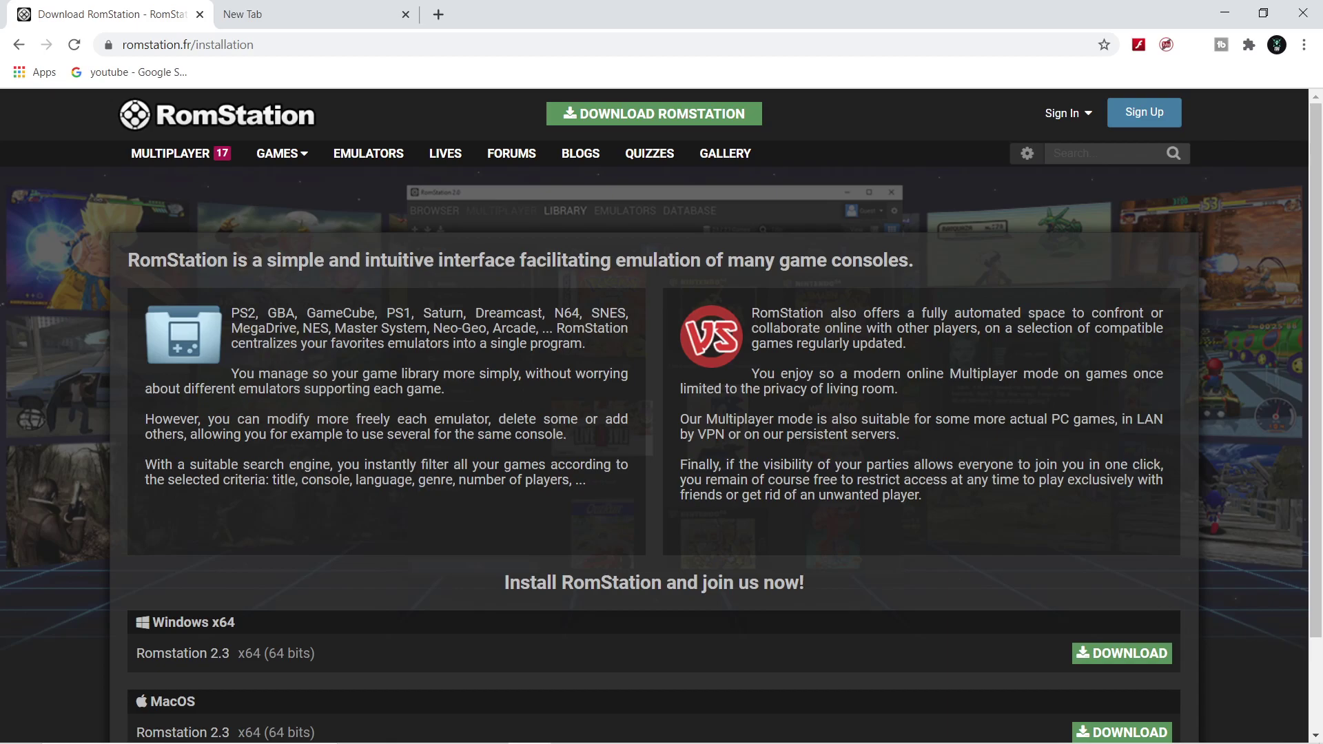
# Examine the RomStation installation page, including the Windows x64 and MacOS downloads, and highlight the Windows version's "64 bits" note
pyautogui.scroll(-3, 661, 413)
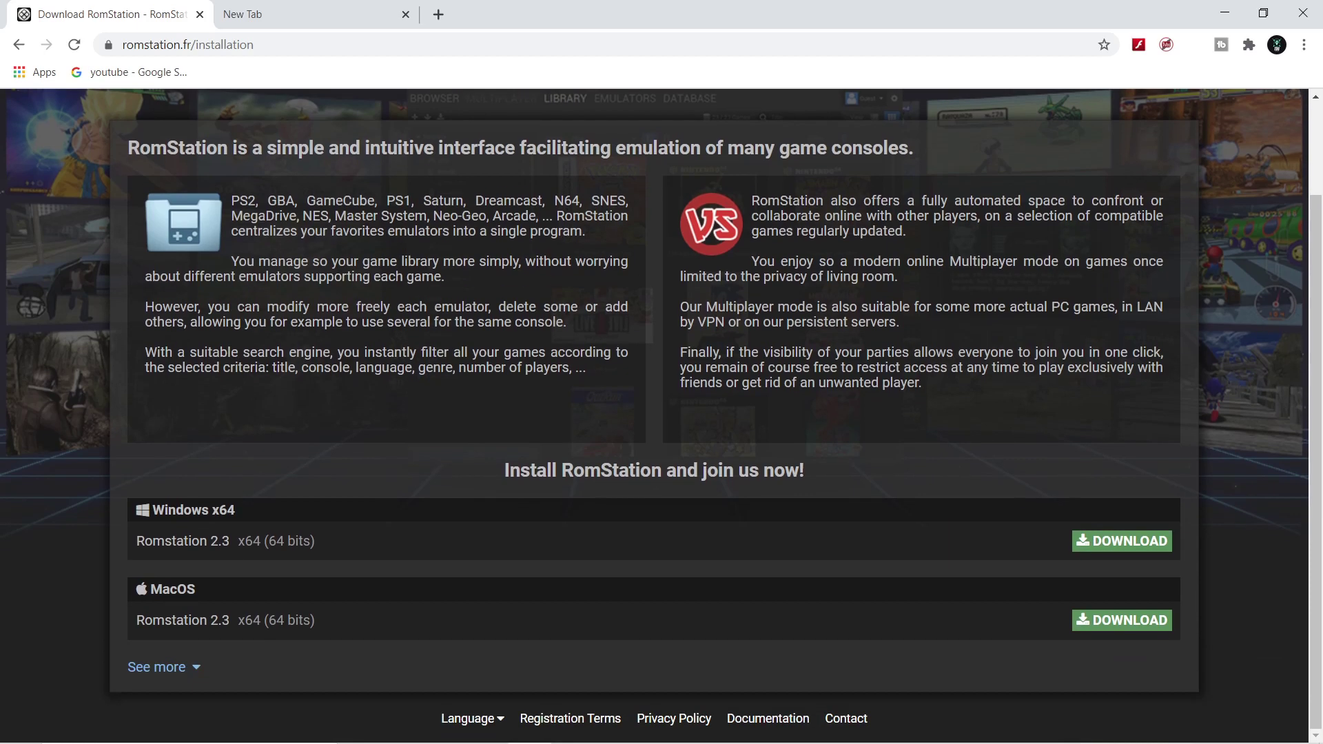
pyautogui.scroll(3, 661, 414)
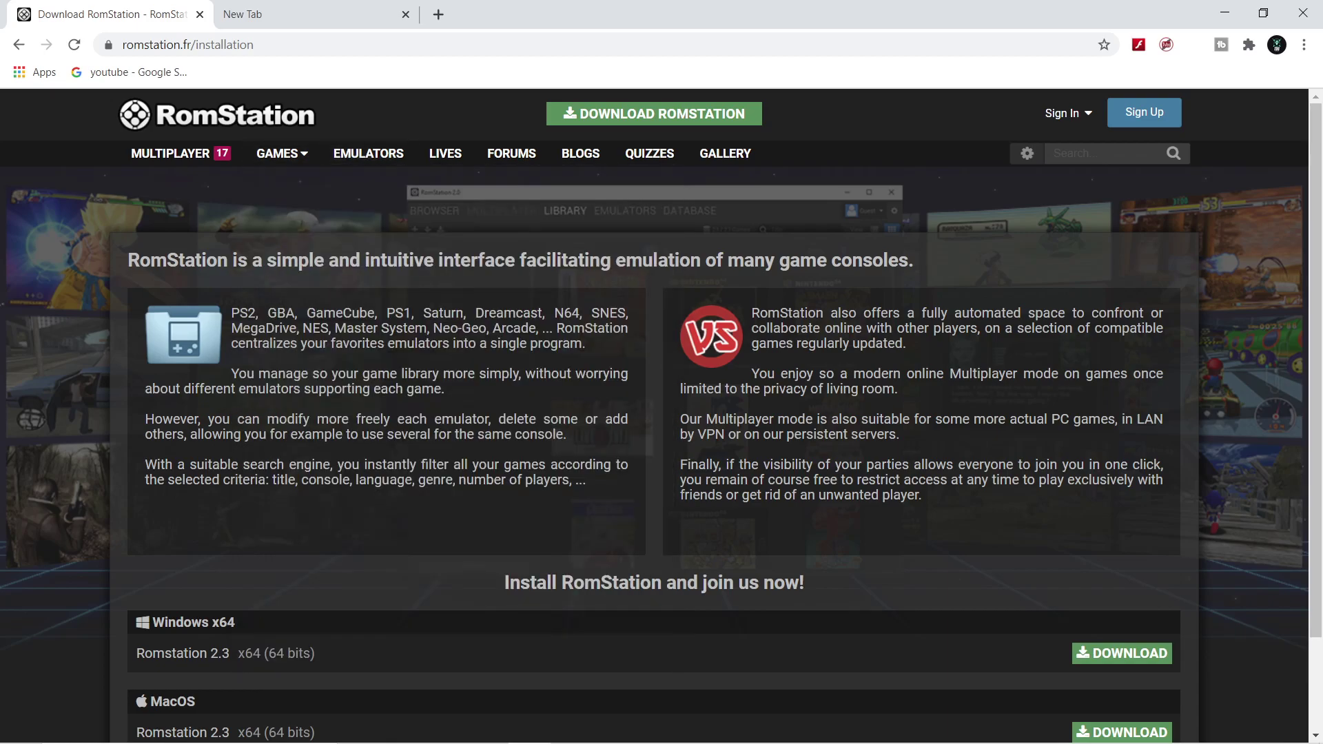
pyautogui.scroll(-3, 661, 413)
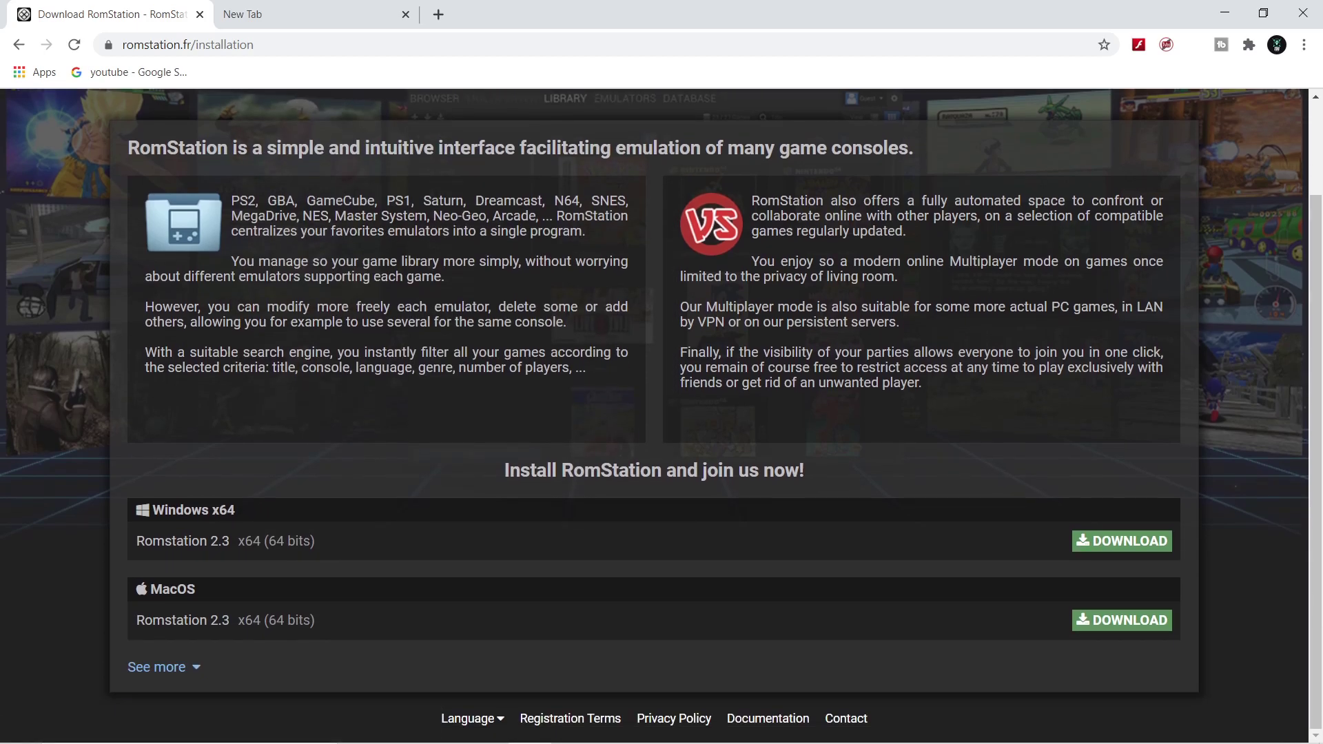
pyautogui.moveTo(269, 541); pyautogui.dragTo(315, 540)
pyautogui.scroll(3, 662, 414)
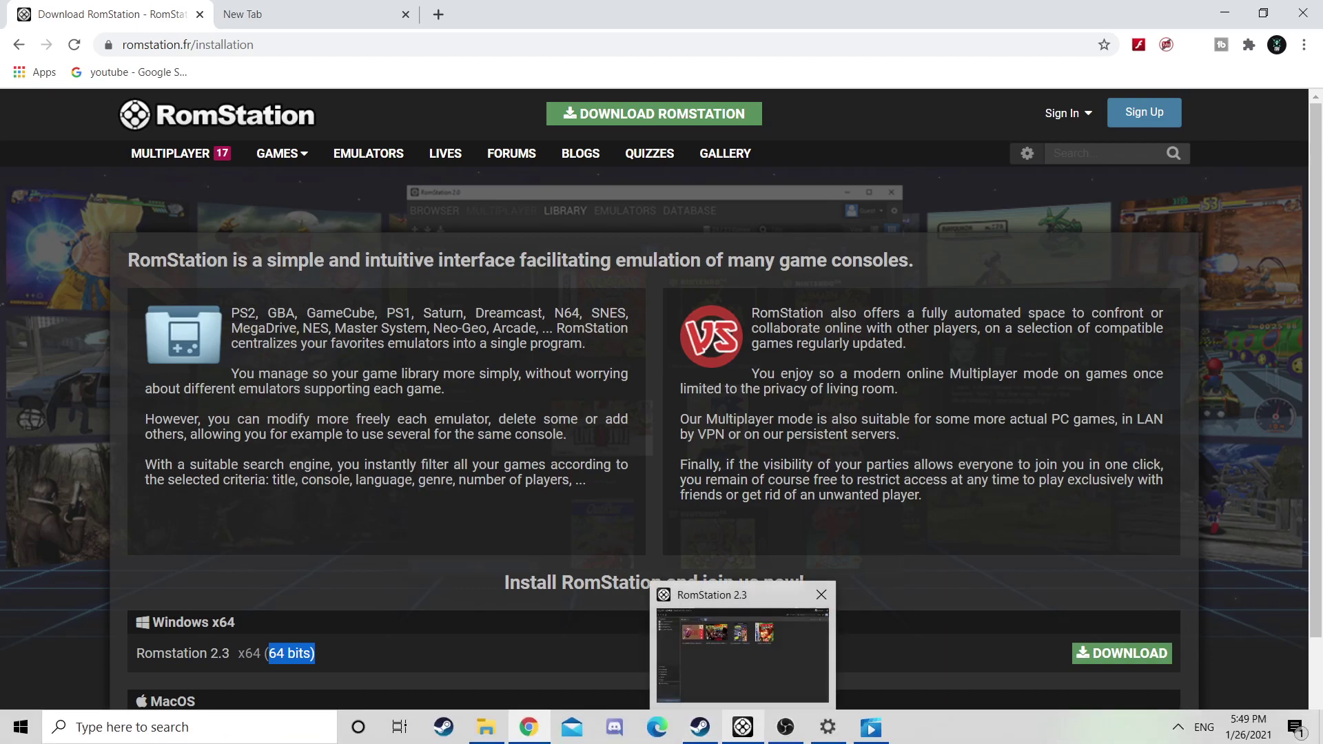
# Switch to the RomStation application, load its online home page and look through the activity feed
pyautogui.click(743, 727)
pyautogui.click(32, 38)
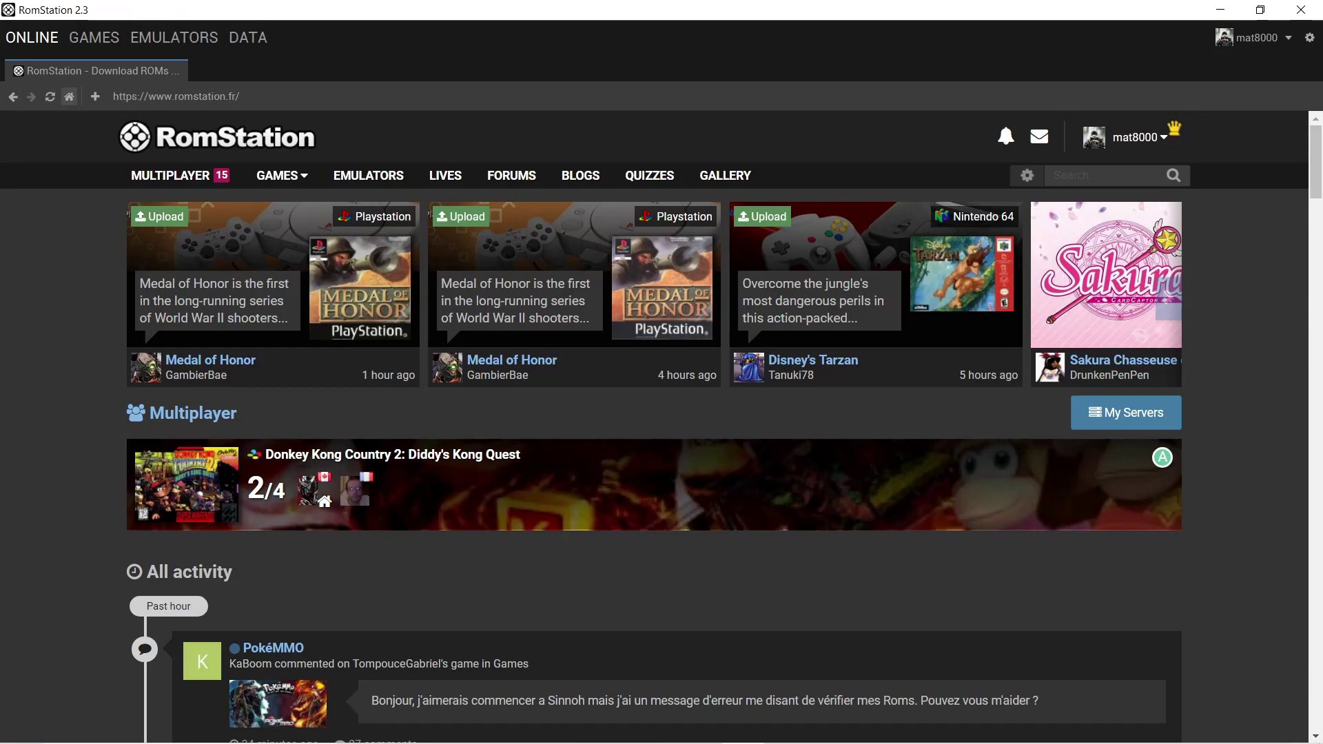
pyautogui.click(69, 95)
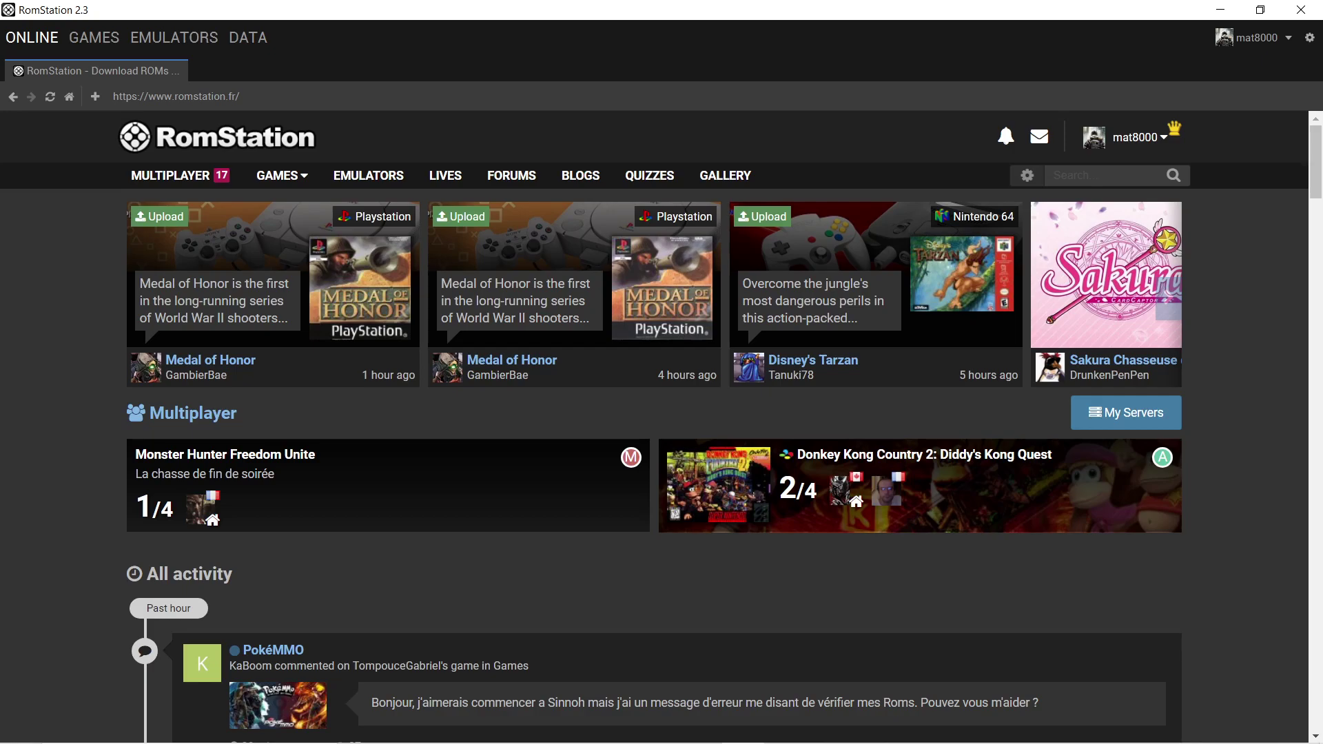
pyautogui.scroll(-10, 654, 413)
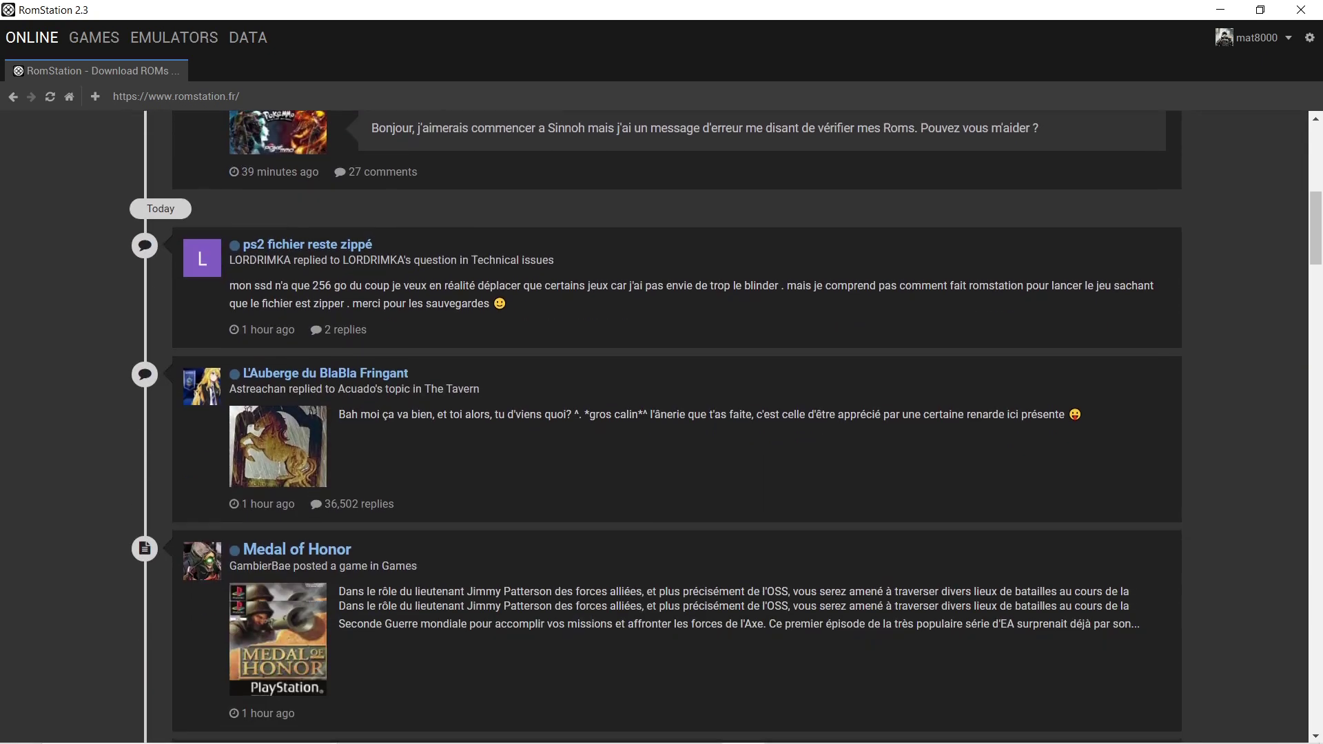
pyautogui.scroll(10, 655, 413)
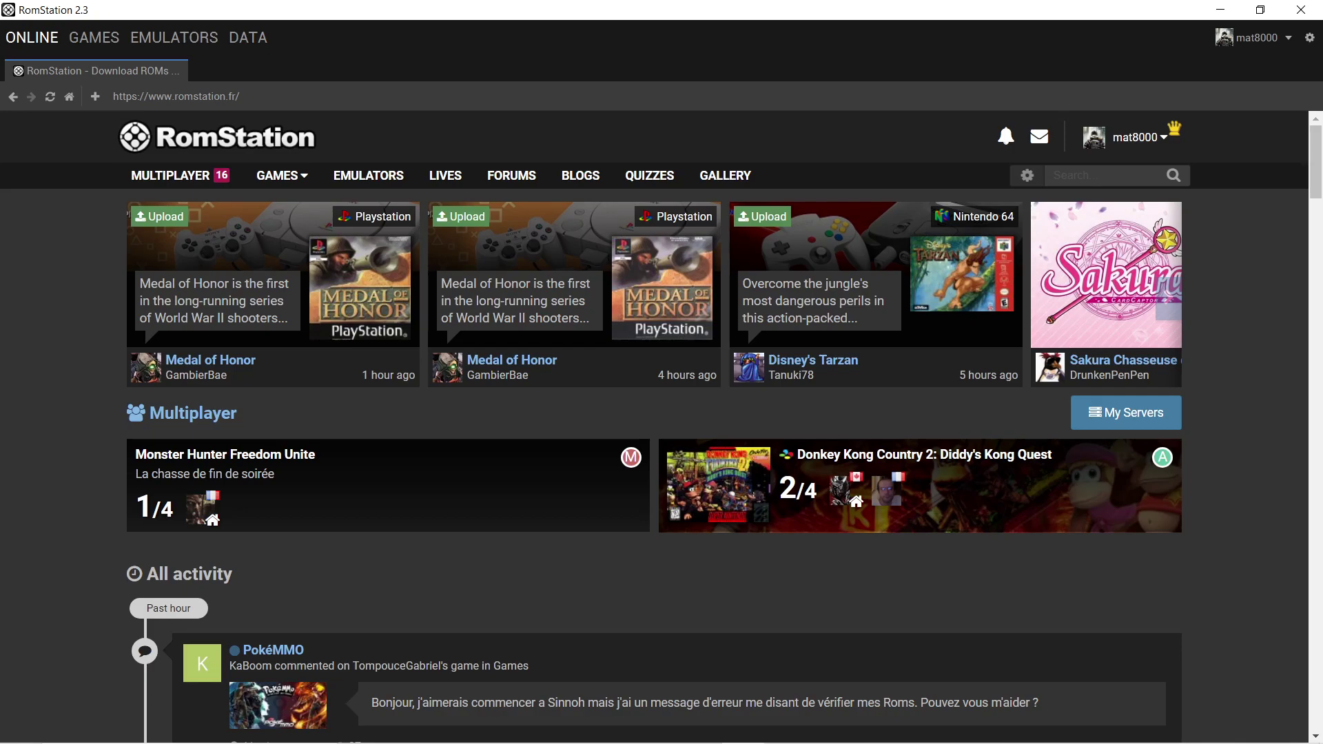
# View the site's quiz index and its image gallery
pyautogui.click(283, 174)
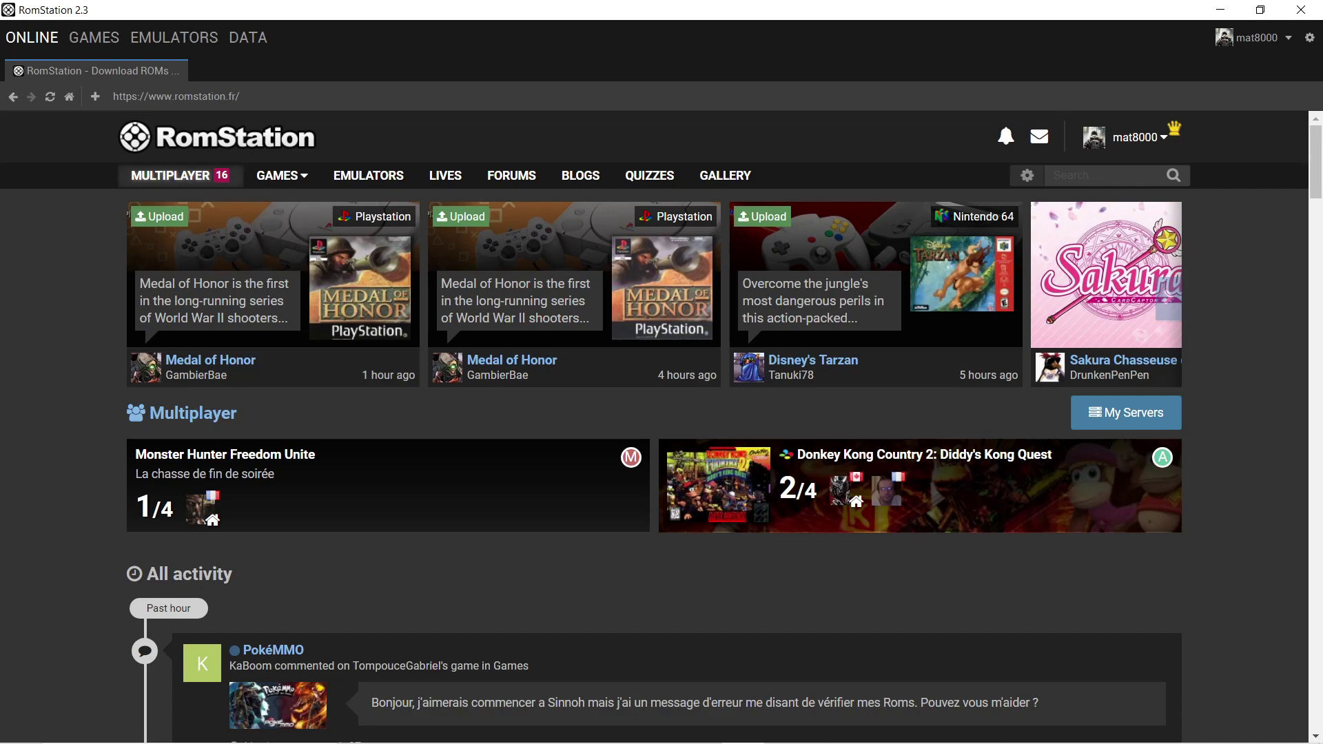
pyautogui.click(282, 175)
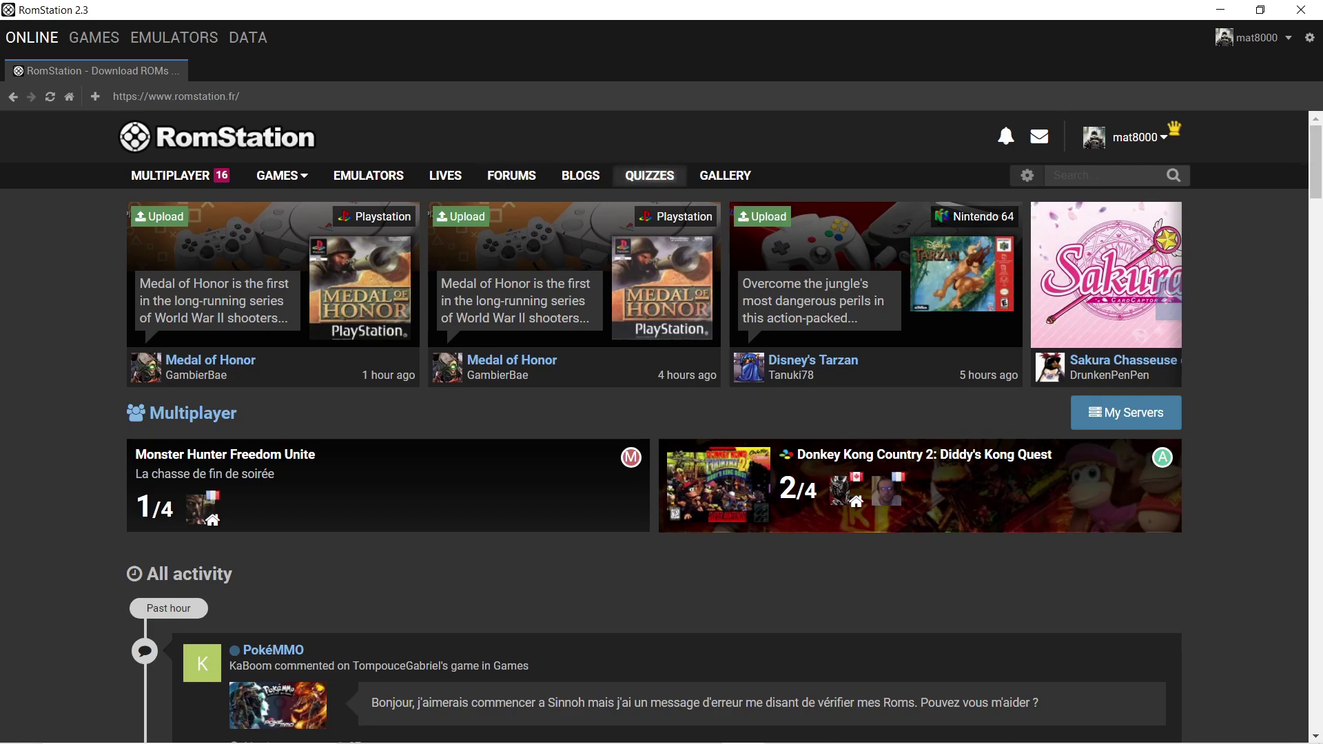
pyautogui.click(650, 174)
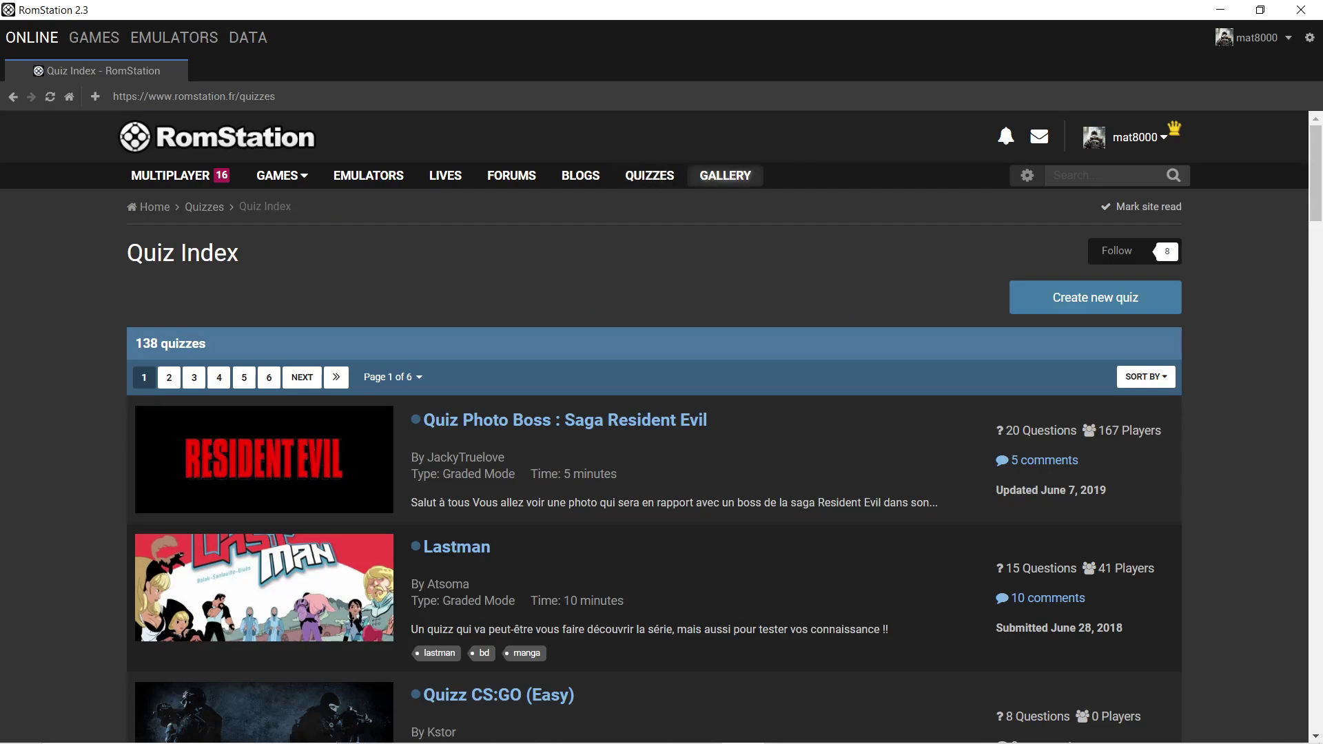
pyautogui.click(725, 175)
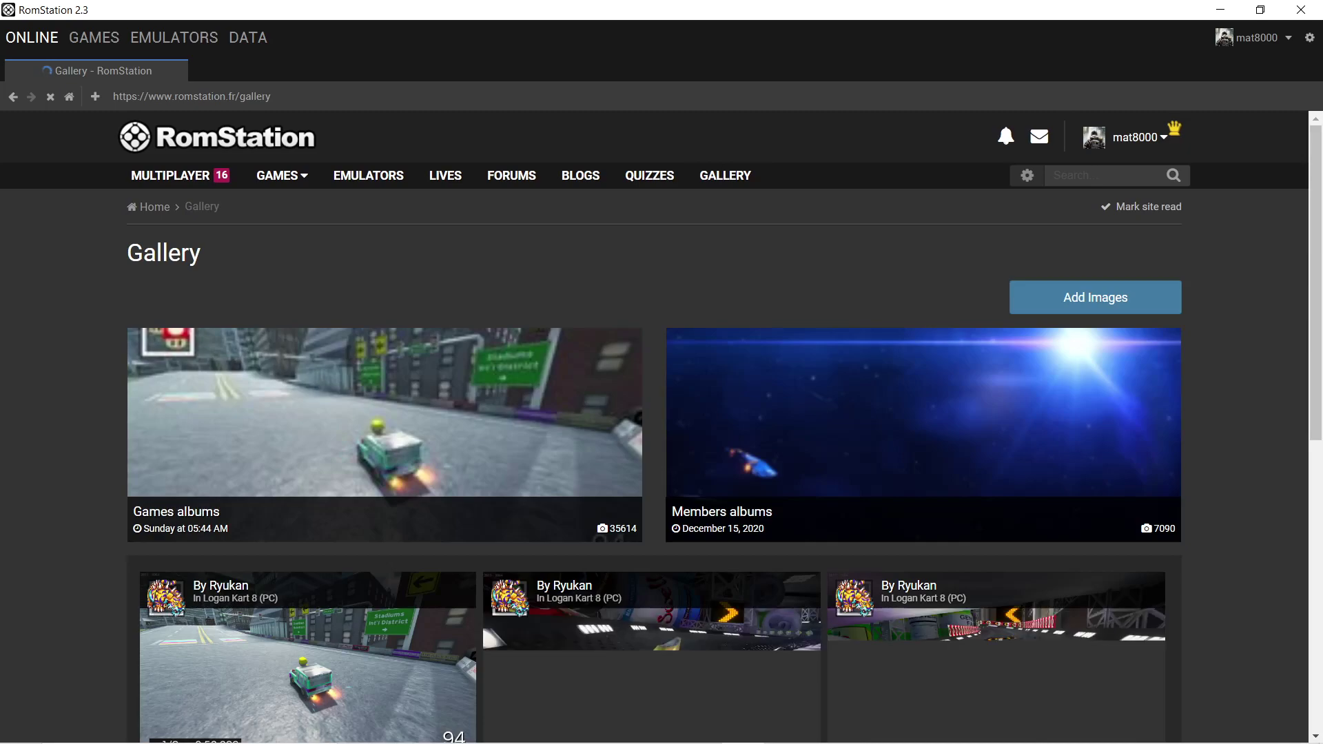
# Filter the online games catalogue to PlayStation 2 and look through the most played titles
pyautogui.click(283, 175)
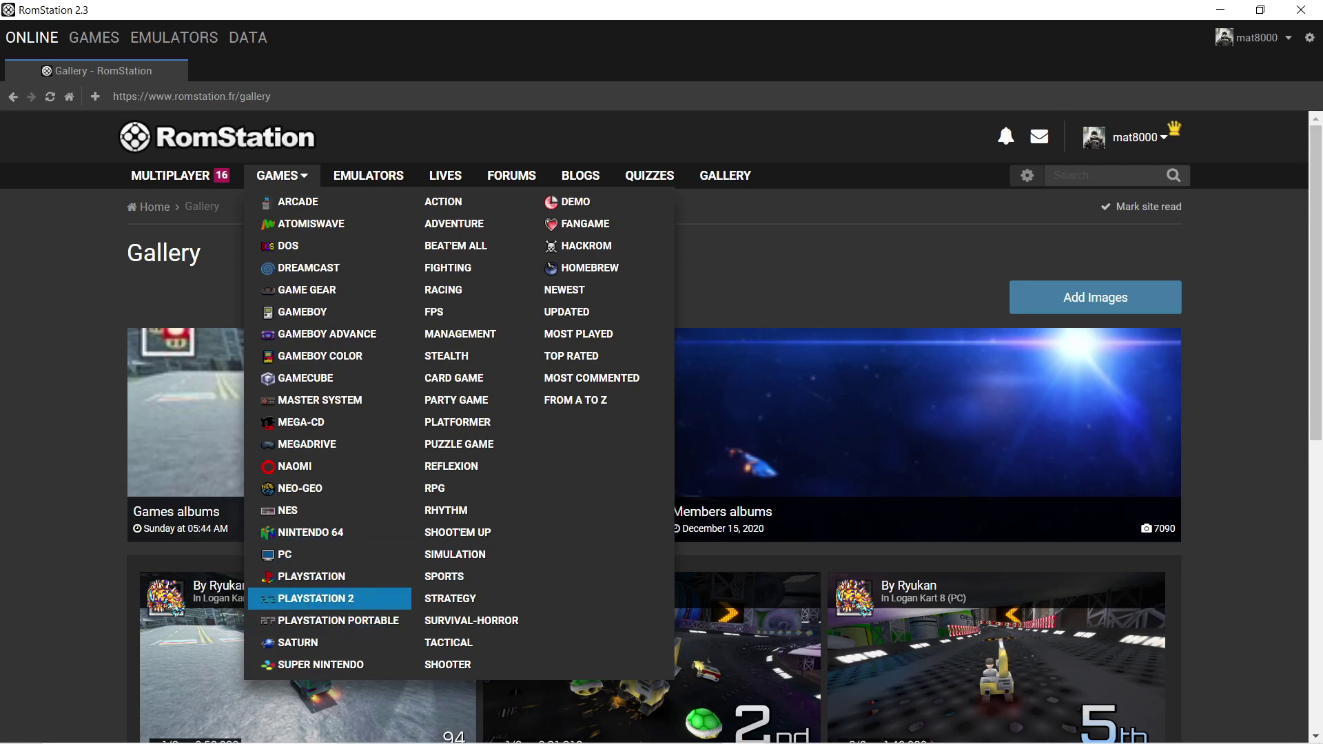
pyautogui.click(317, 599)
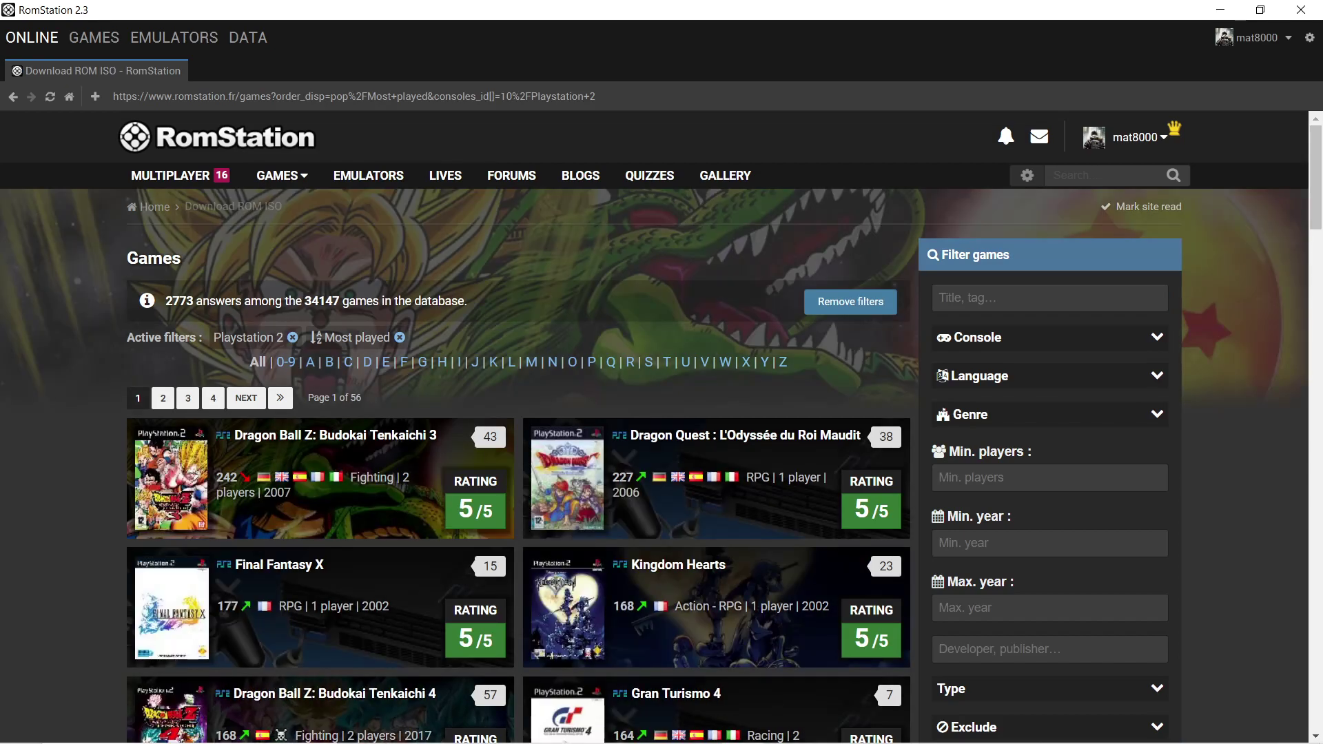
pyautogui.scroll(-3, 486, 491)
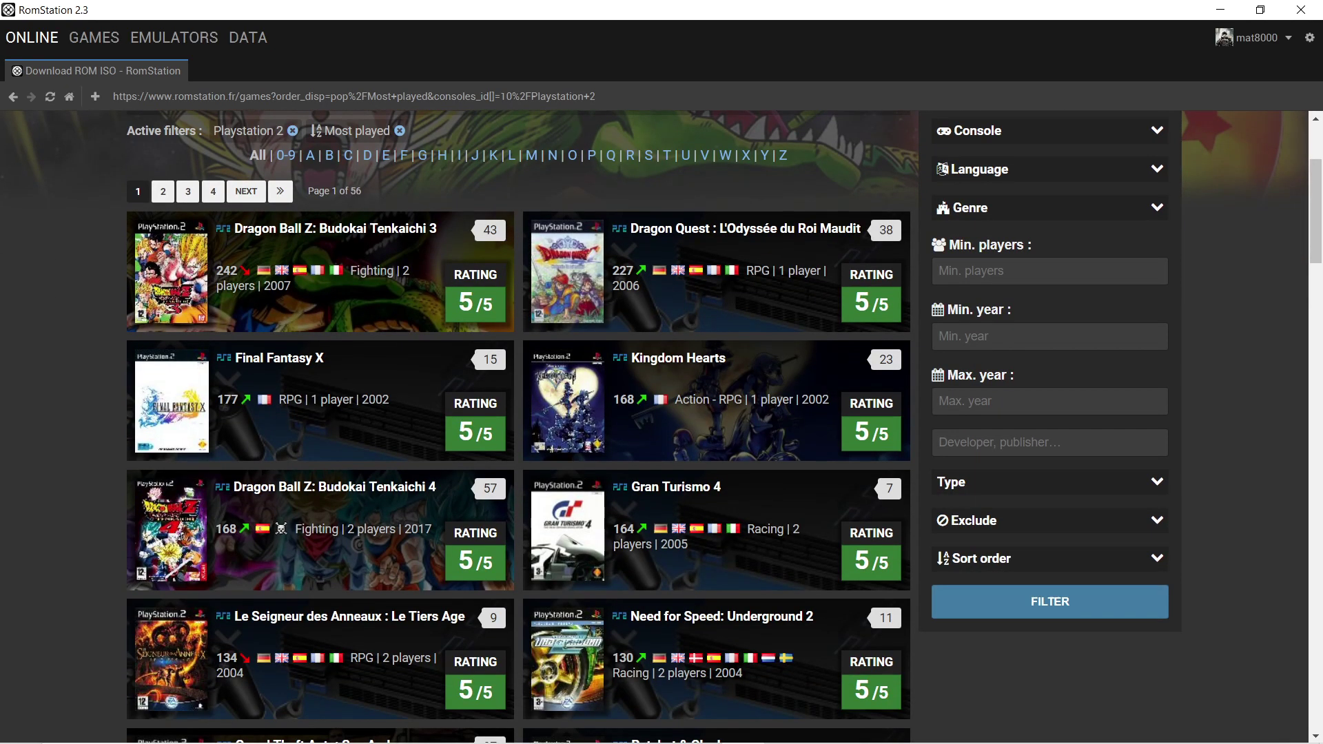
pyautogui.scroll(-4, 517, 426)
pyautogui.scroll(-3, 886, 334)
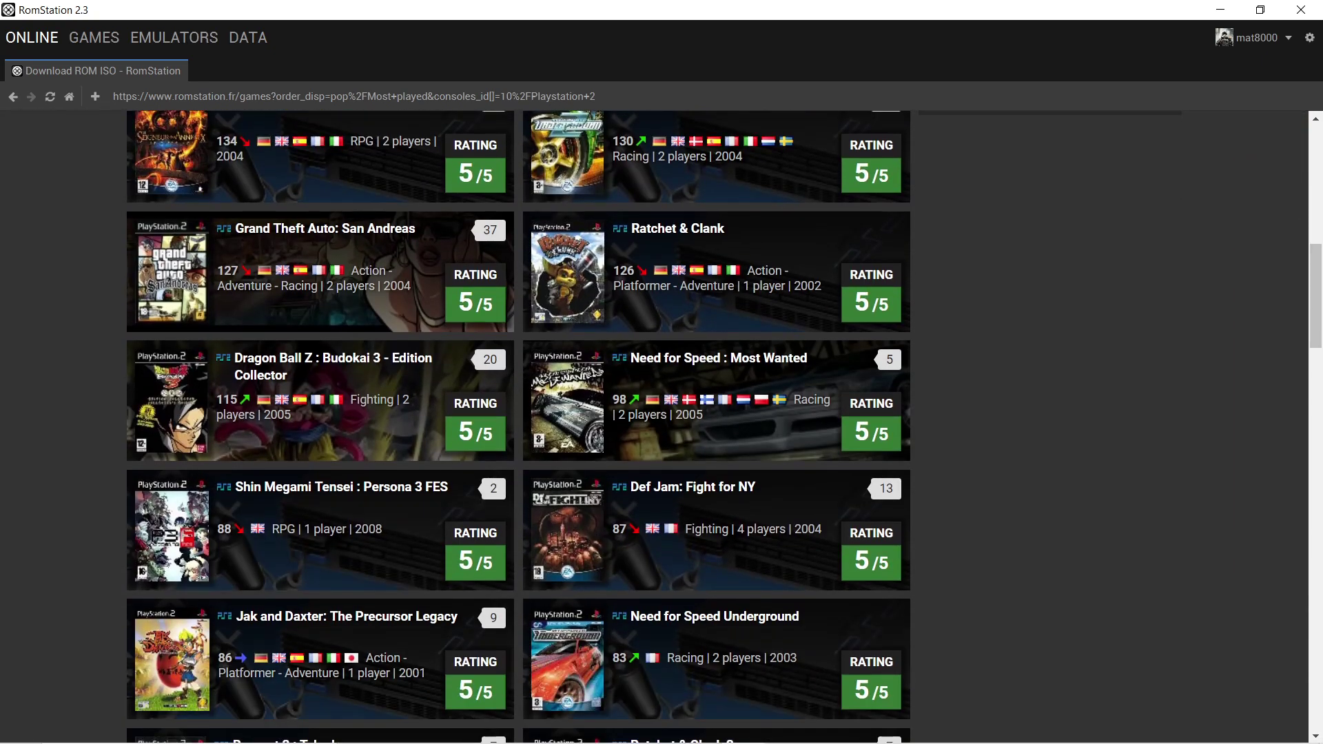
pyautogui.scroll(5, 885, 333)
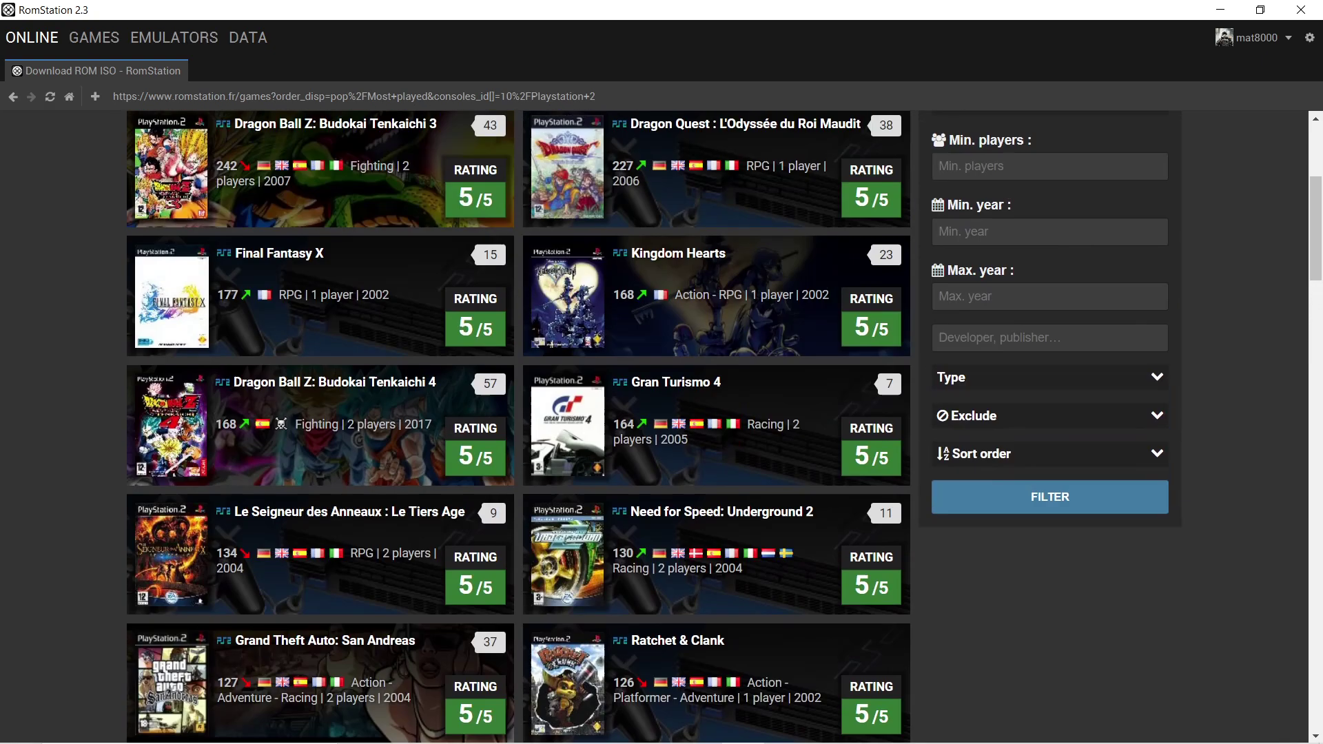
pyautogui.scroll(3, 487, 559)
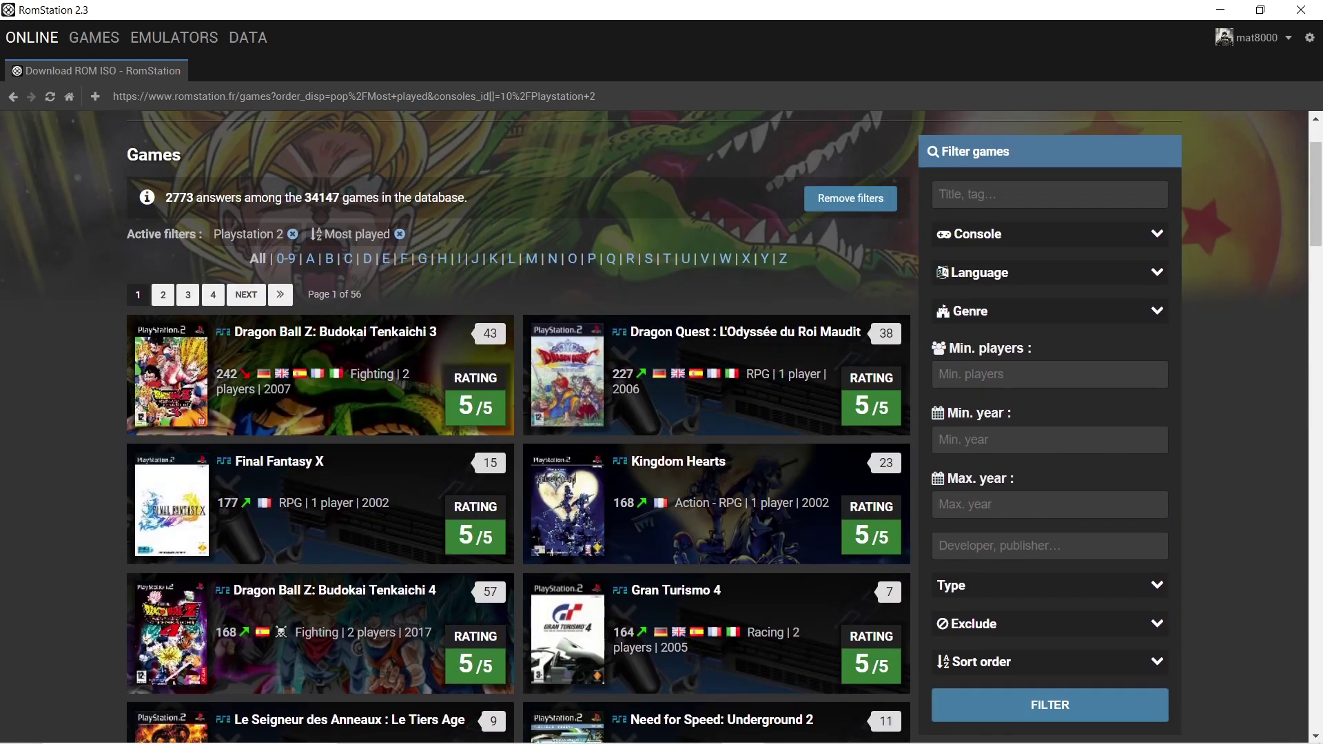
pyautogui.scroll(-12, 487, 559)
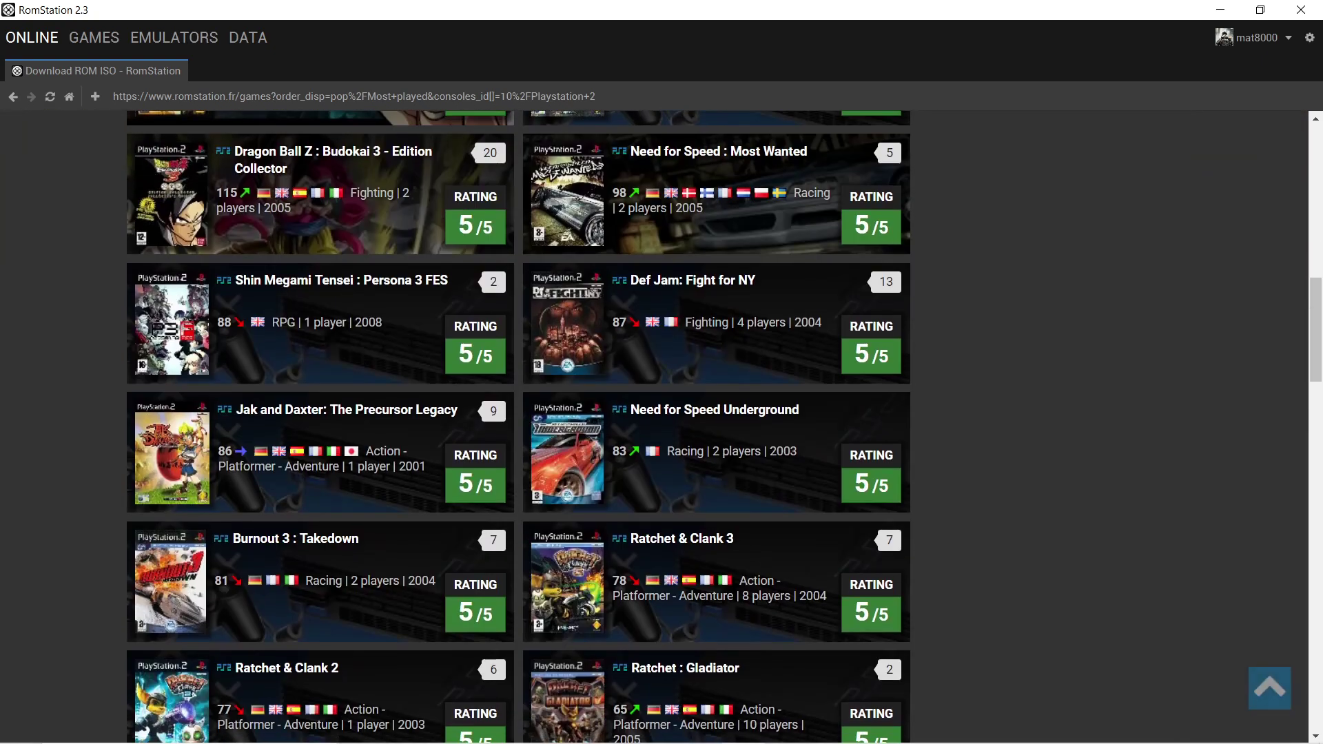
pyautogui.scroll(-4, 884, 591)
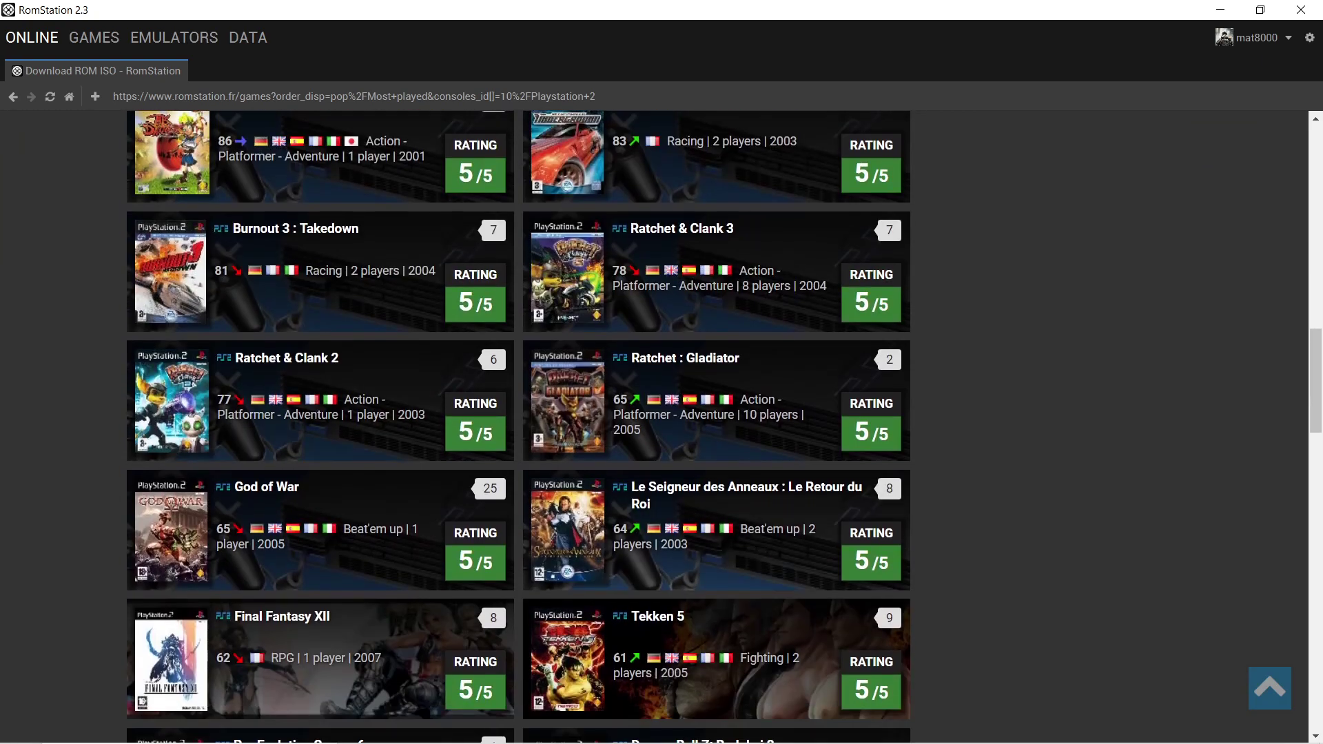
pyautogui.scroll(-3, 885, 591)
pyautogui.scroll(8, 884, 385)
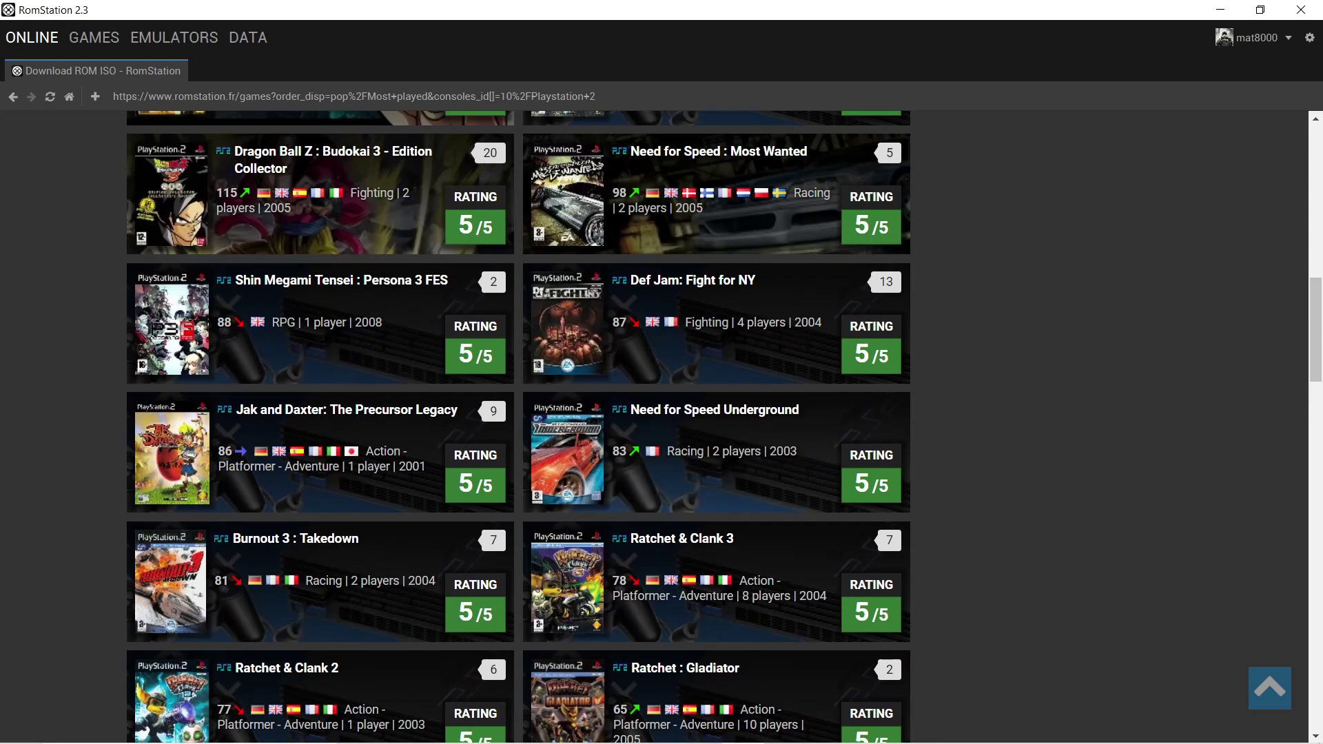
# Open the Need for Speed Underground game page, review its details, and start downloading the game with the progress window minimized
pyautogui.click(489, 643)
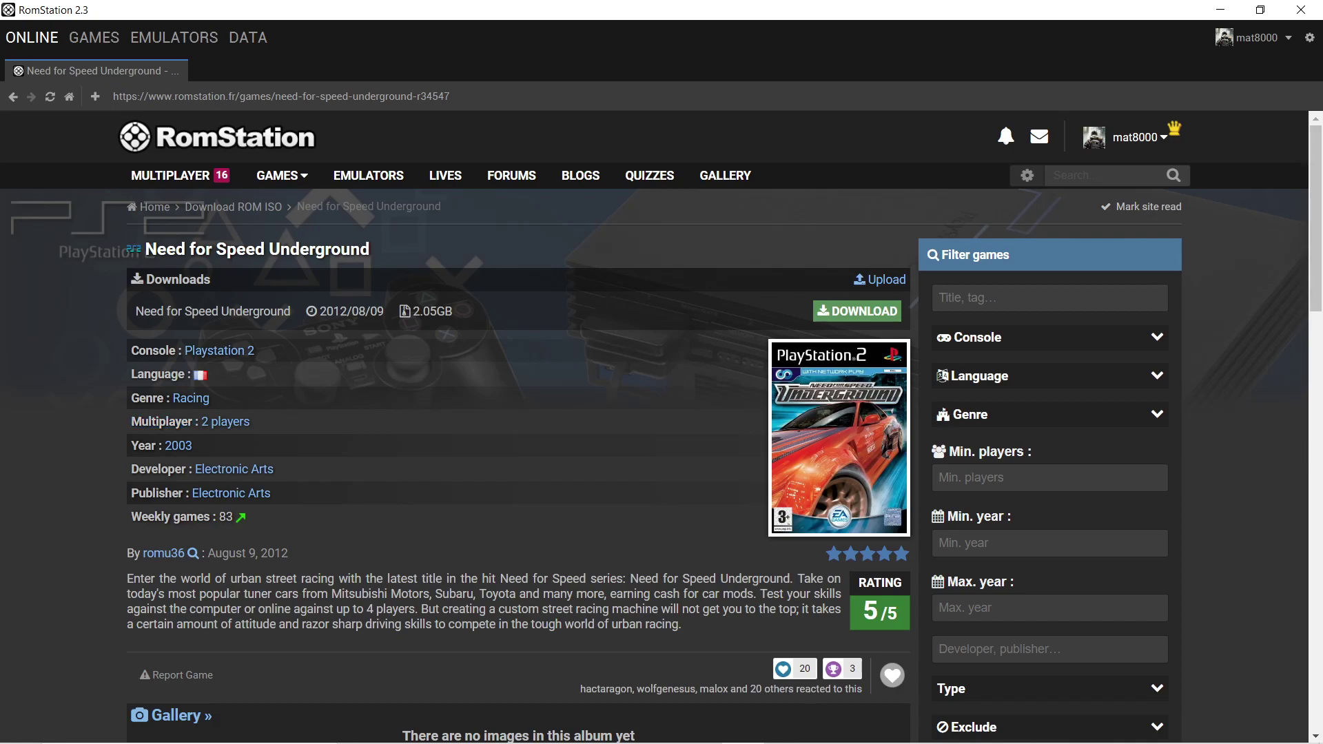
pyautogui.scroll(-6, 662, 426)
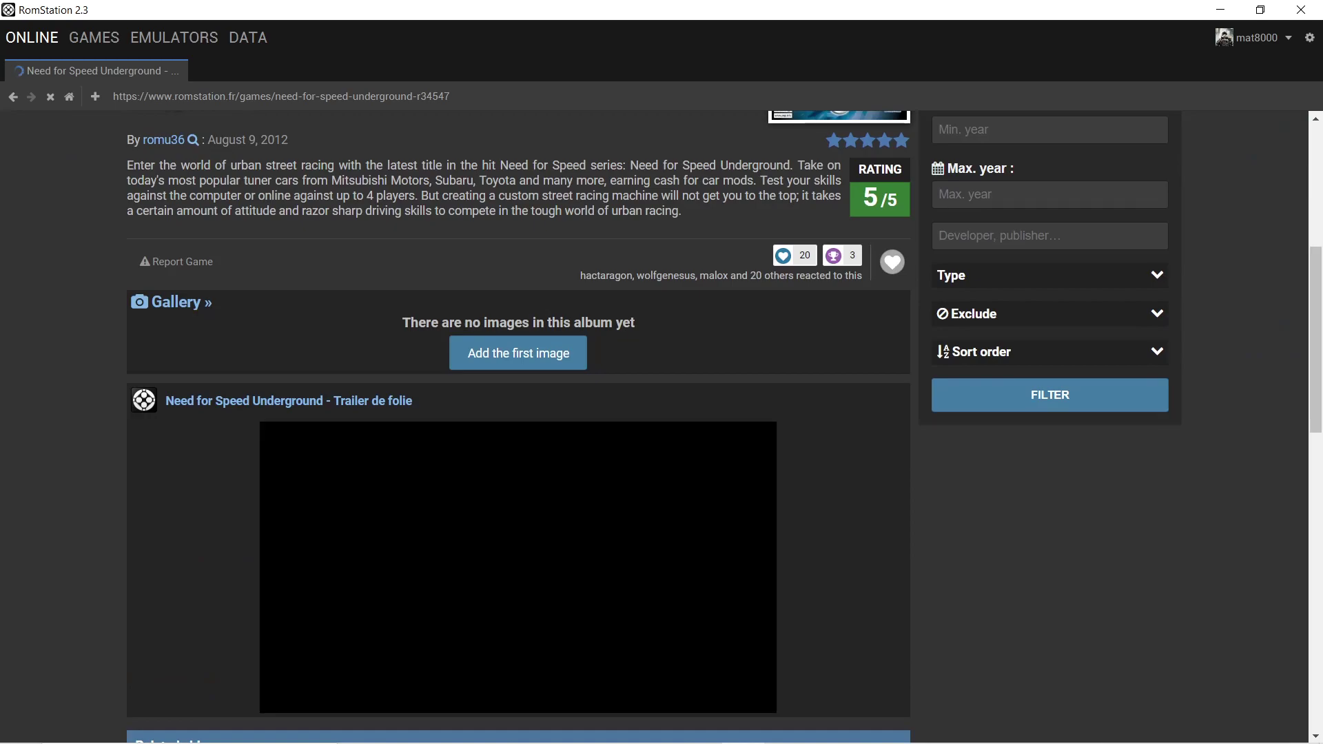
pyautogui.scroll(-6, 662, 427)
pyautogui.scroll(11, 661, 427)
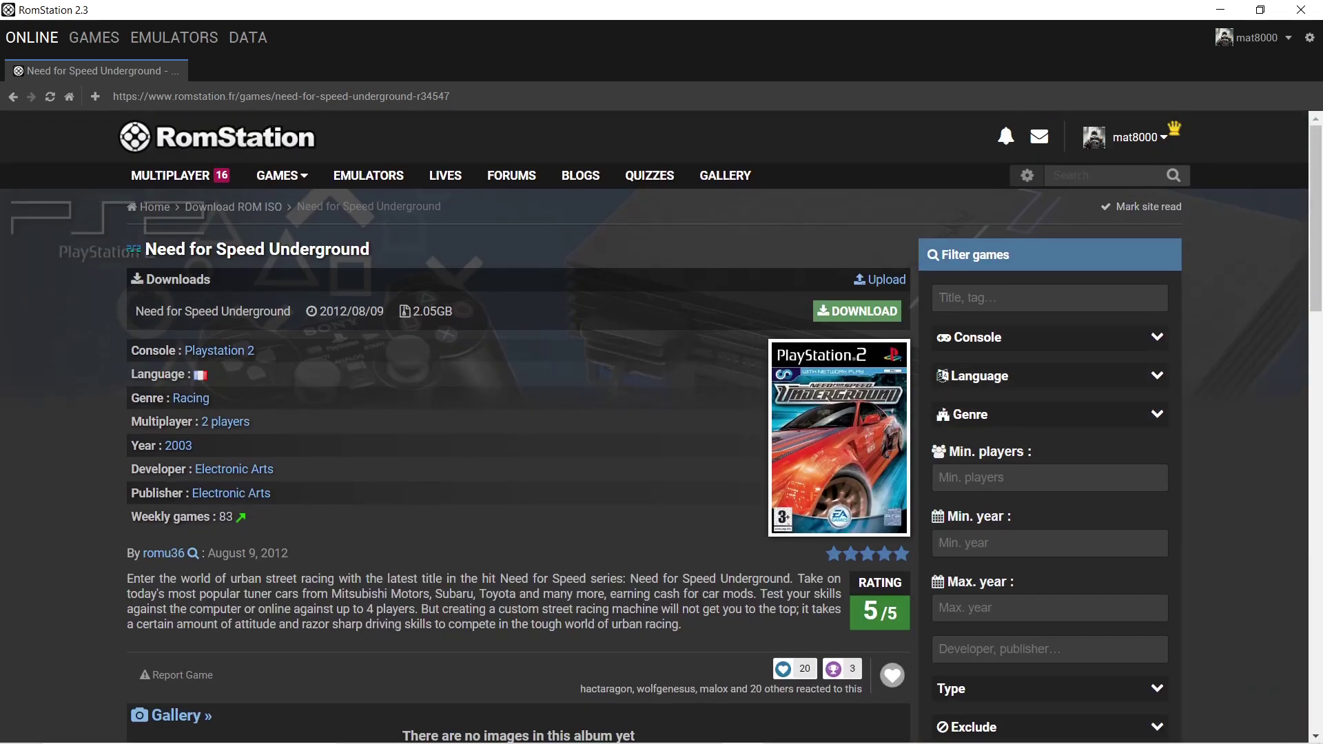
pyautogui.click(857, 311)
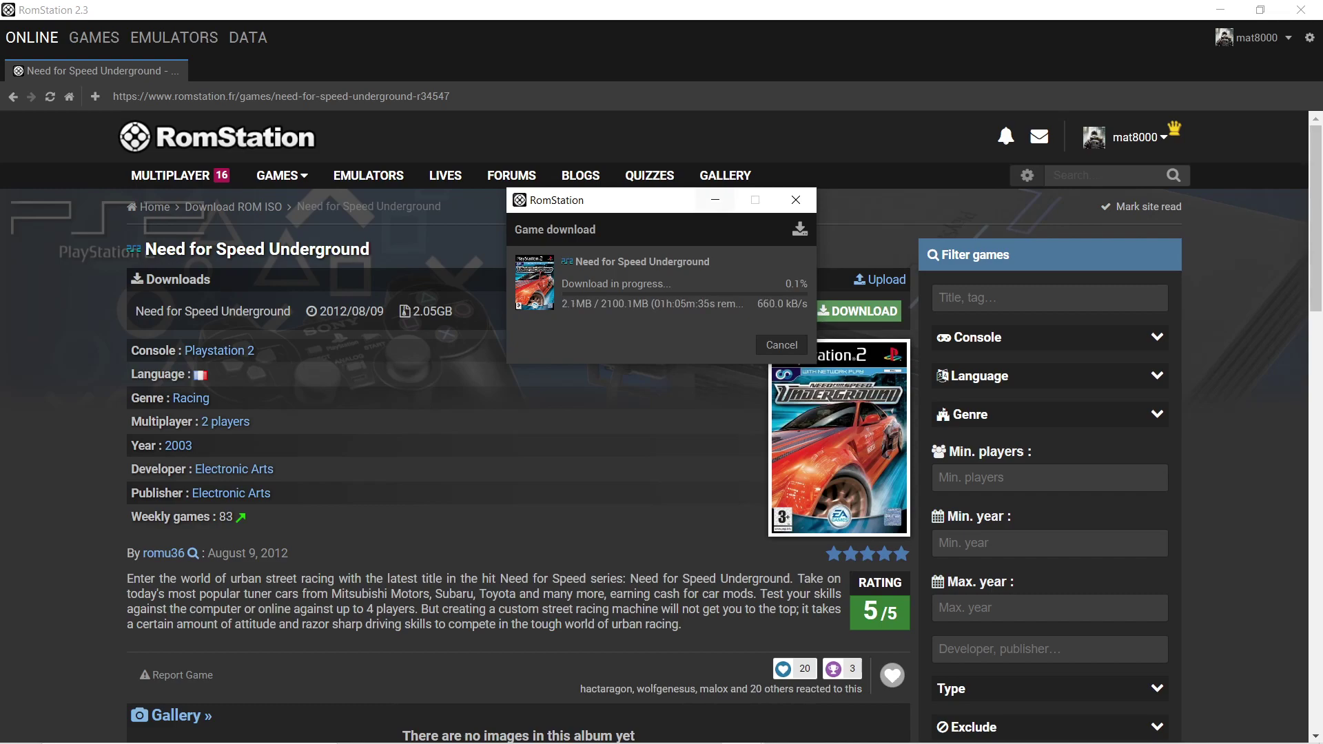
pyautogui.click(715, 199)
# Launch The Legend of Zelda: Ocarina of Time from the local games library, downloading Project64 2.3.2 (x86) and accepting English as the emulator's language
pyautogui.click(94, 37)
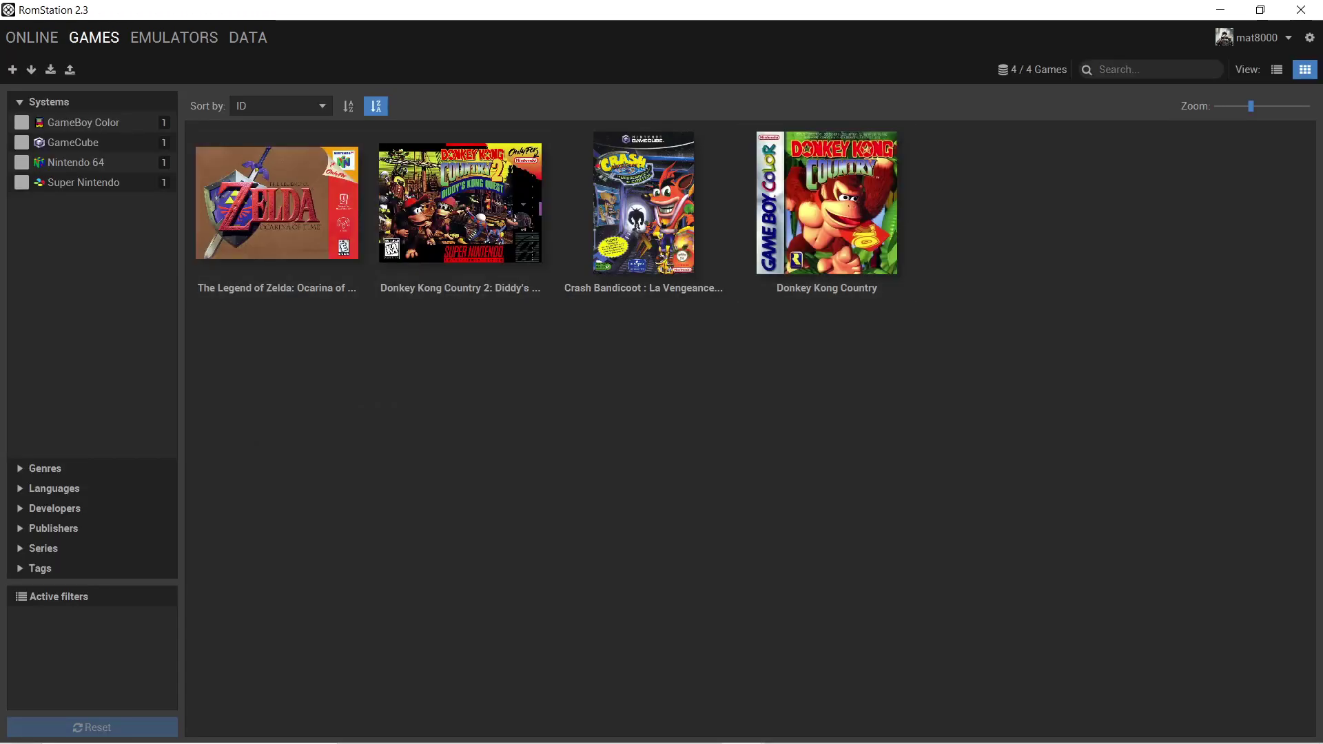
pyautogui.moveTo(276, 207)
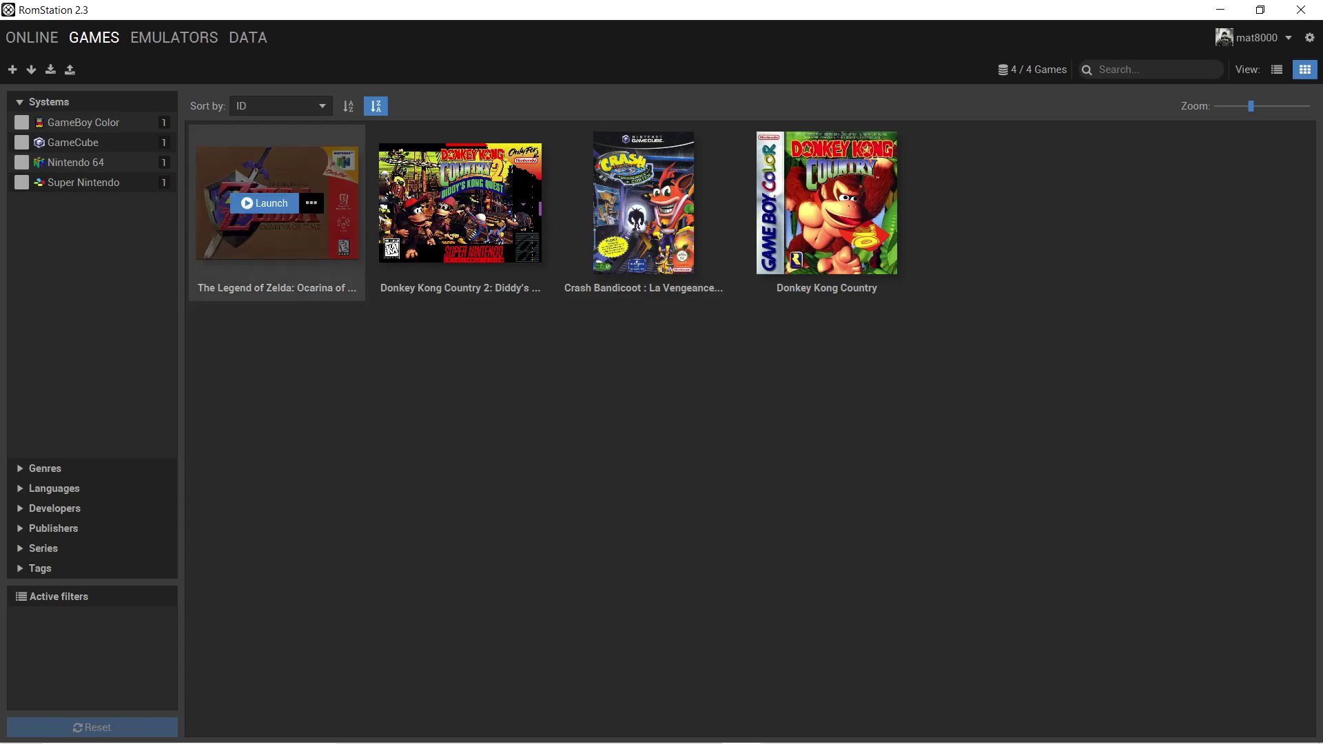
pyautogui.click(264, 203)
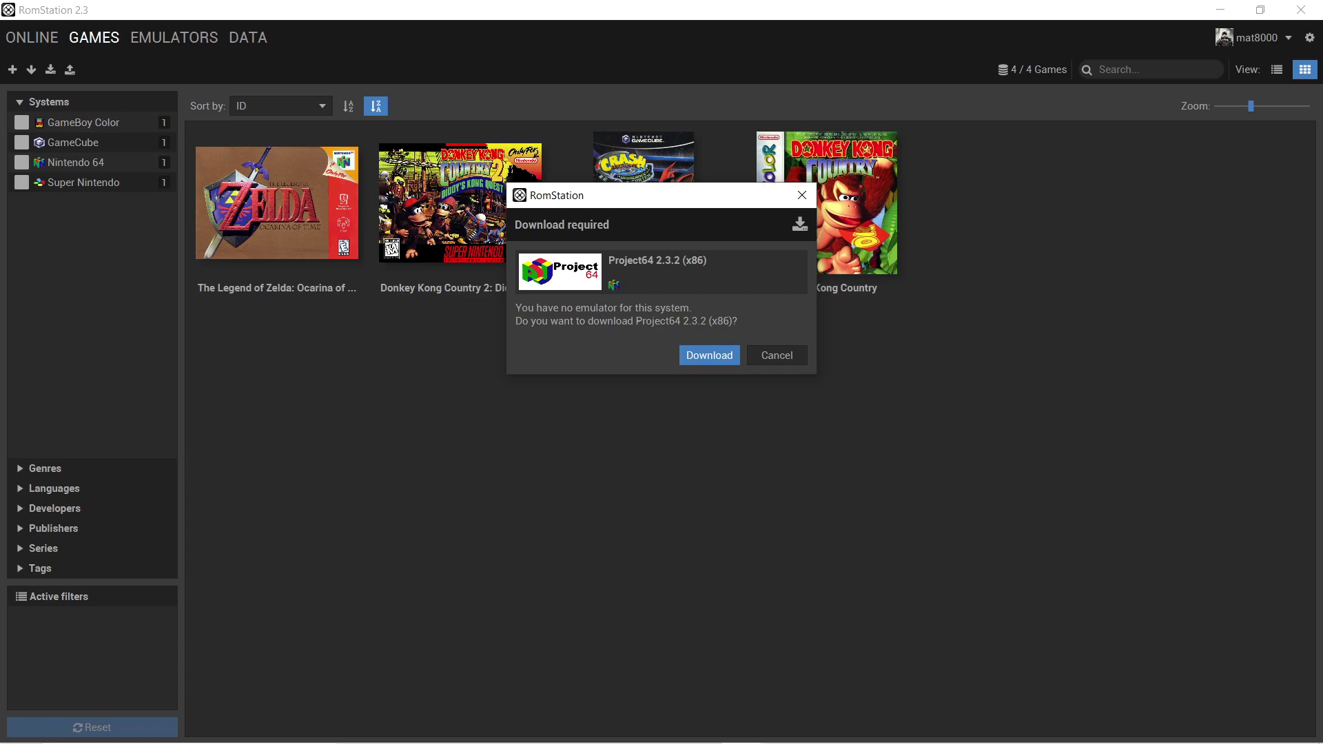
pyautogui.press('Return')
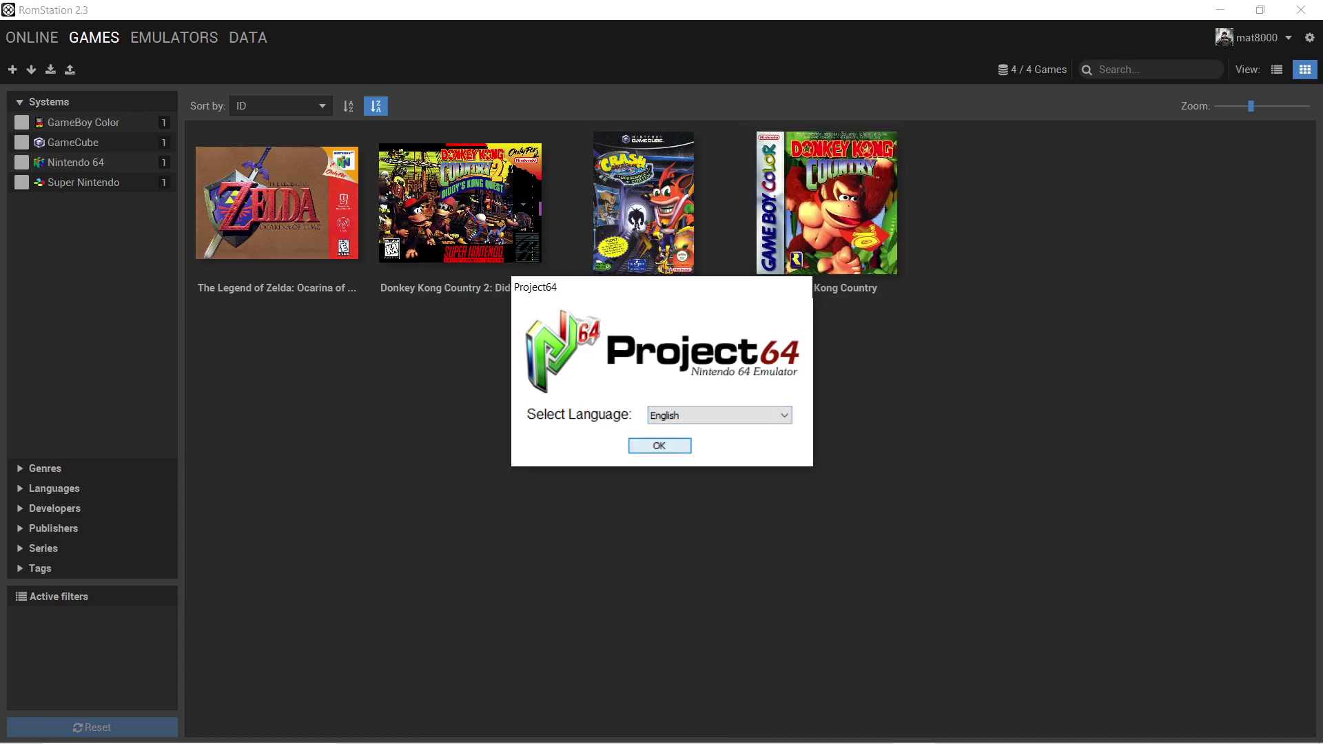
pyautogui.click(659, 445)
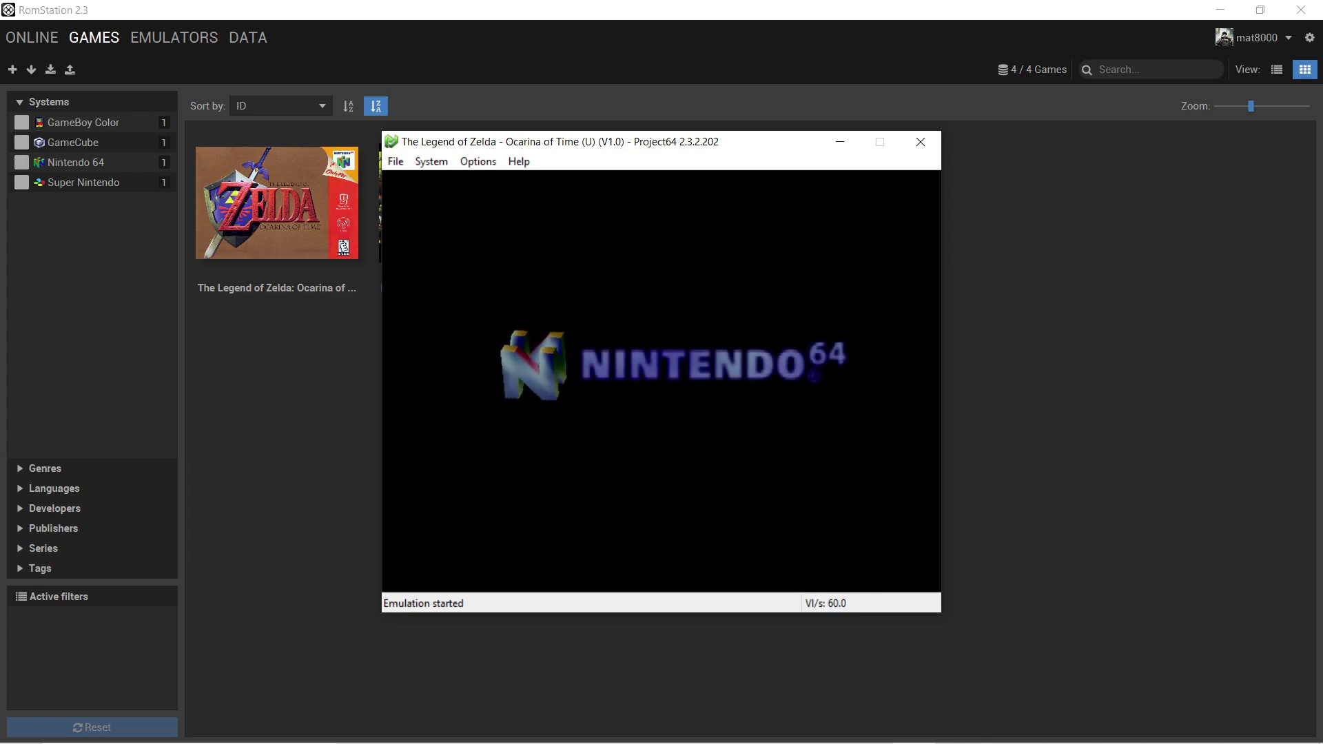
pyautogui.hotkey('alt', 'f')
pyautogui.press('Escape')
pyautogui.press('Escape')
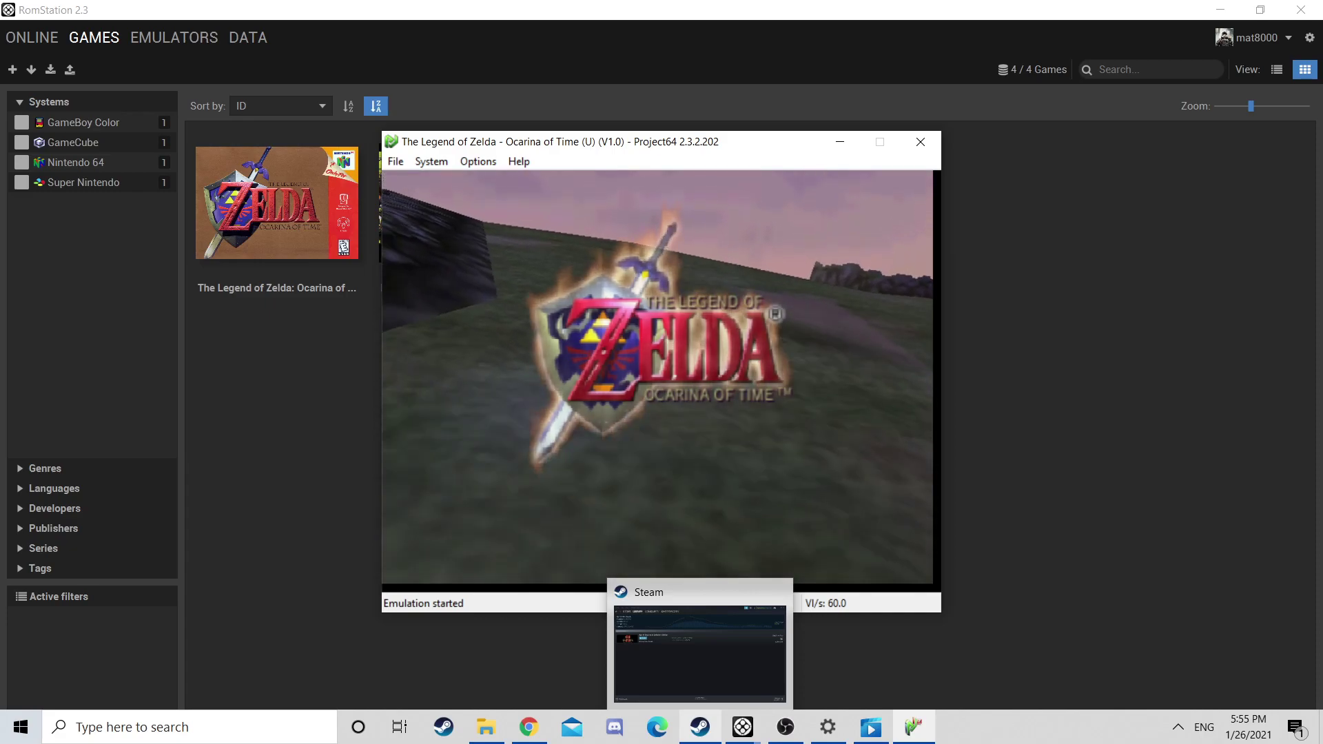
# Switch to Steam and open the RomStation entry in the library's Uncategorized collection
pyautogui.click(700, 727)
pyautogui.click(166, 69)
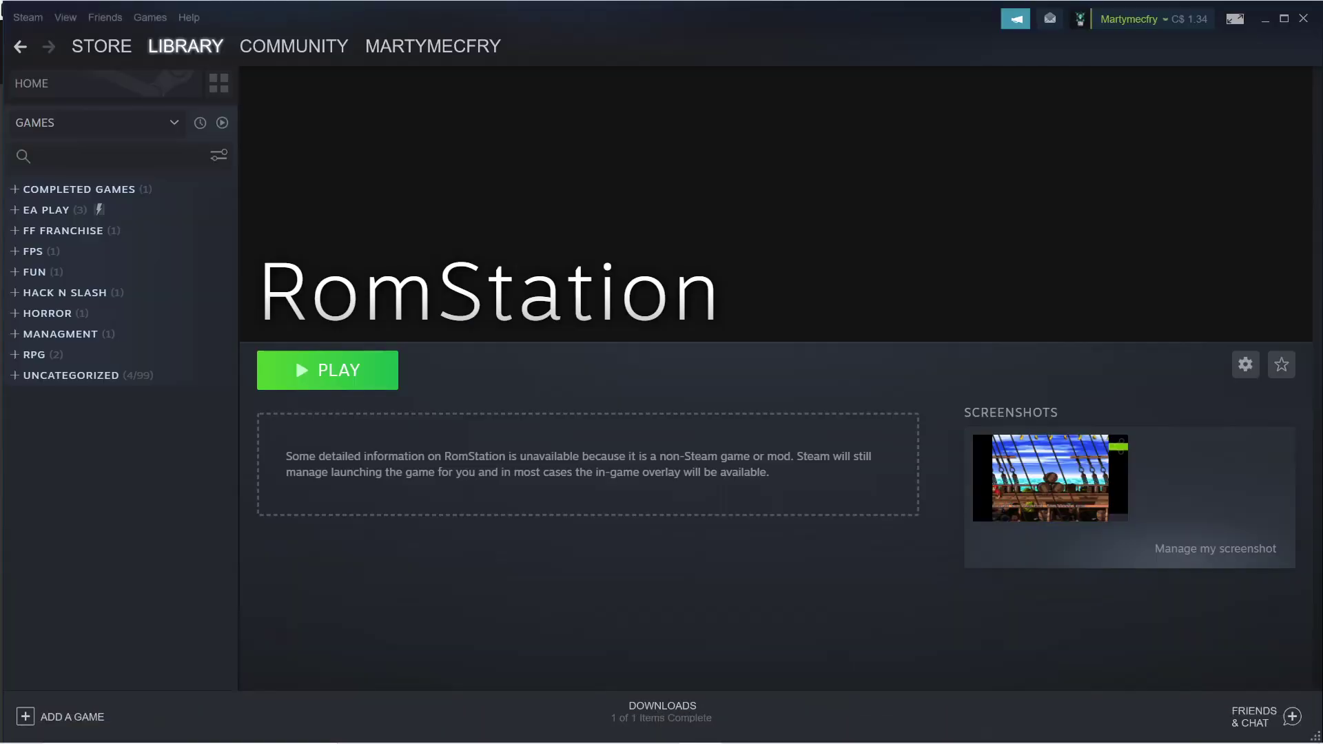
pyautogui.click(72, 375)
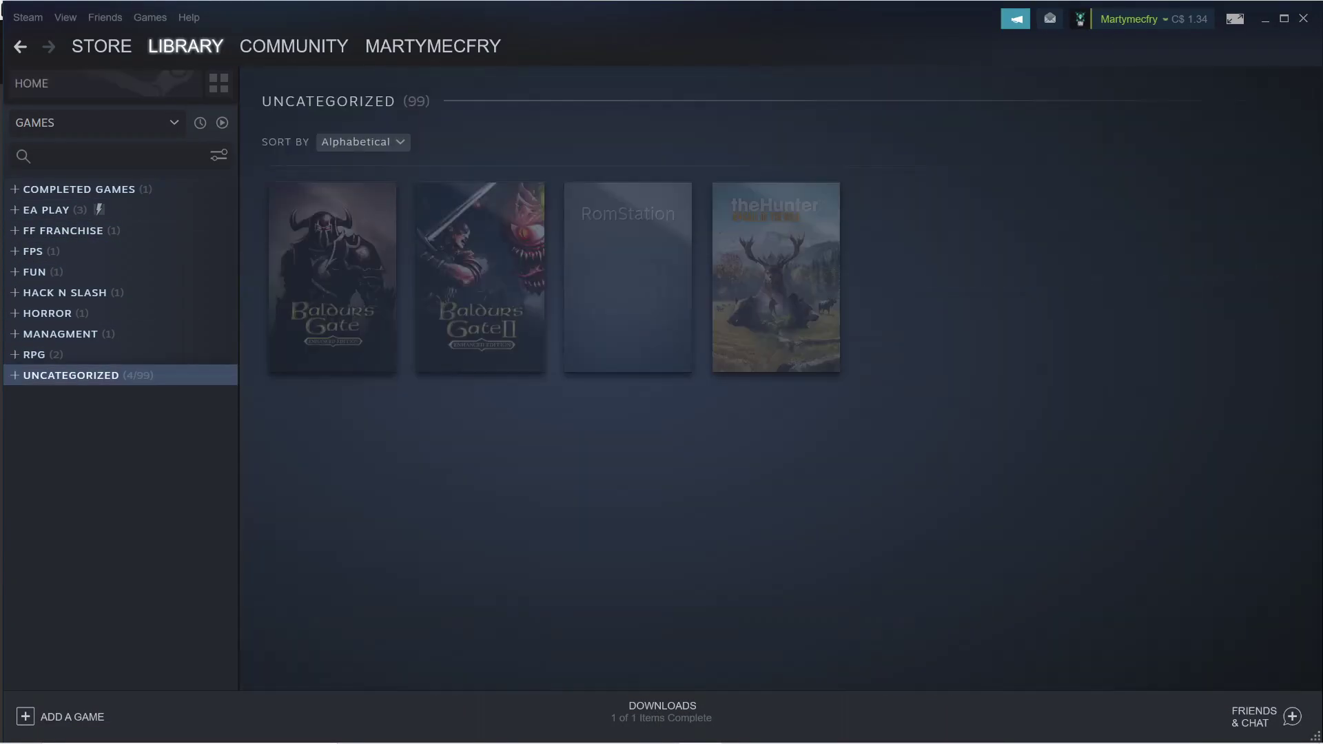
pyautogui.click(627, 276)
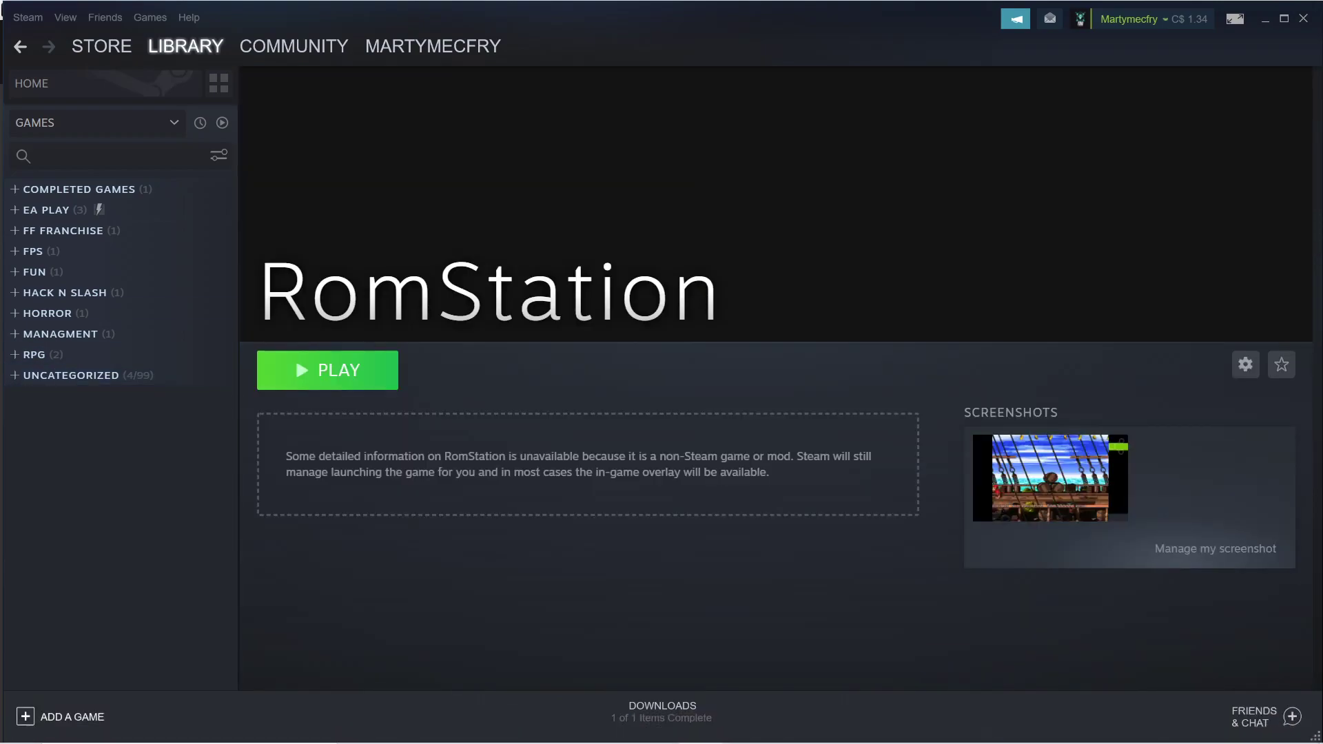
# Look through the list of programs that can be added as a non-Steam game, and close it without adding any
pyautogui.click(64, 716)
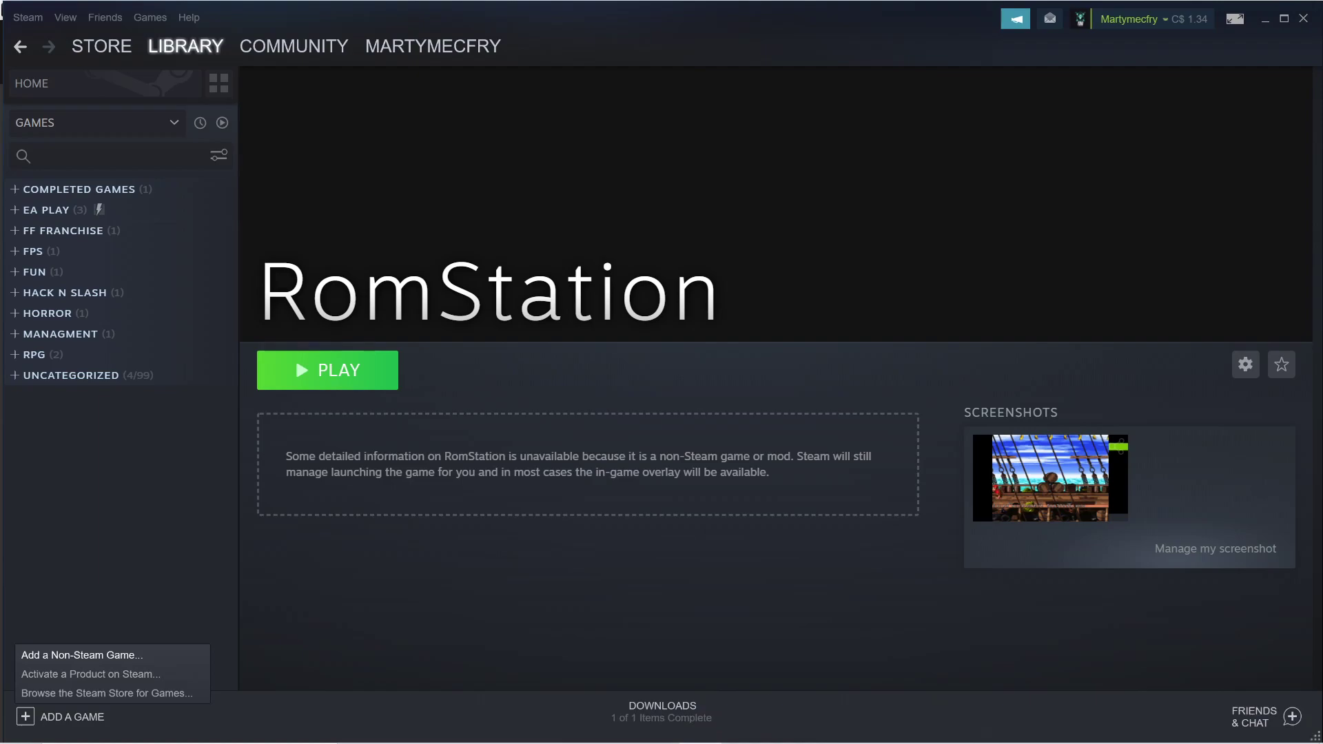
pyautogui.click(82, 654)
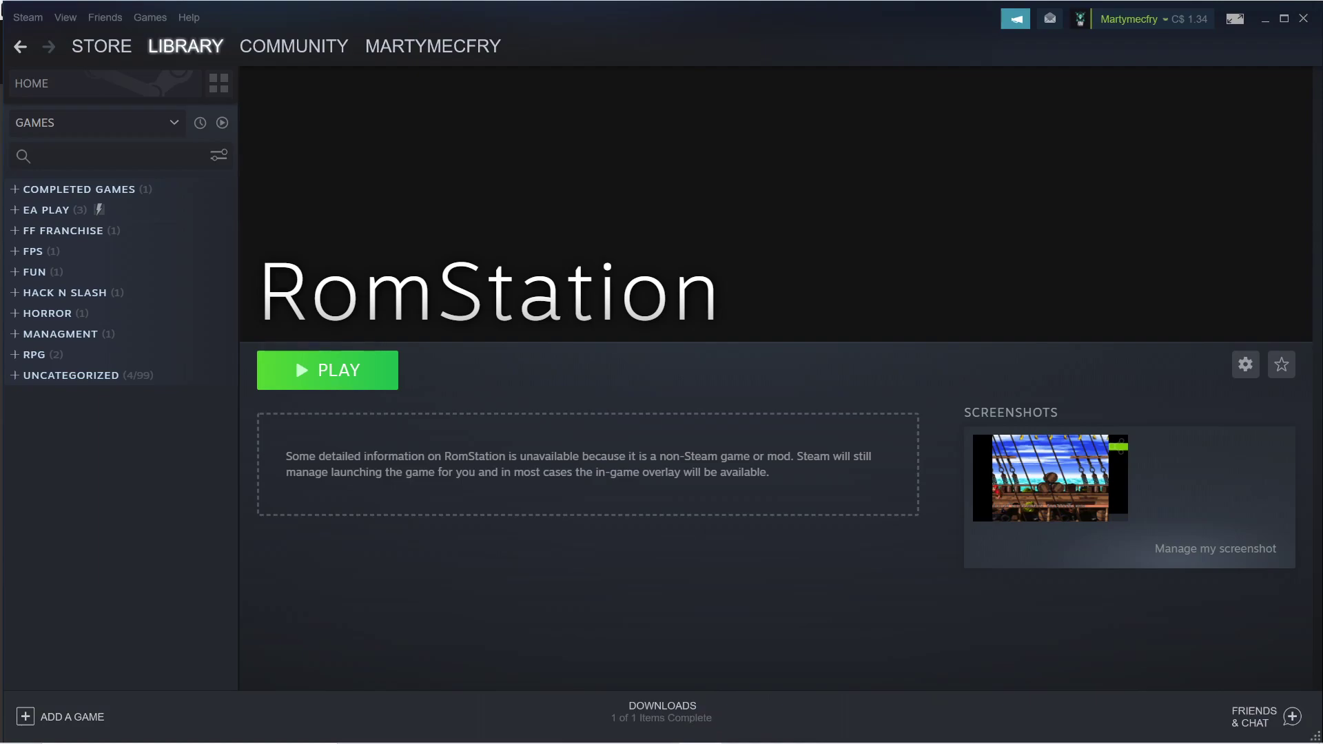
pyautogui.click(64, 716)
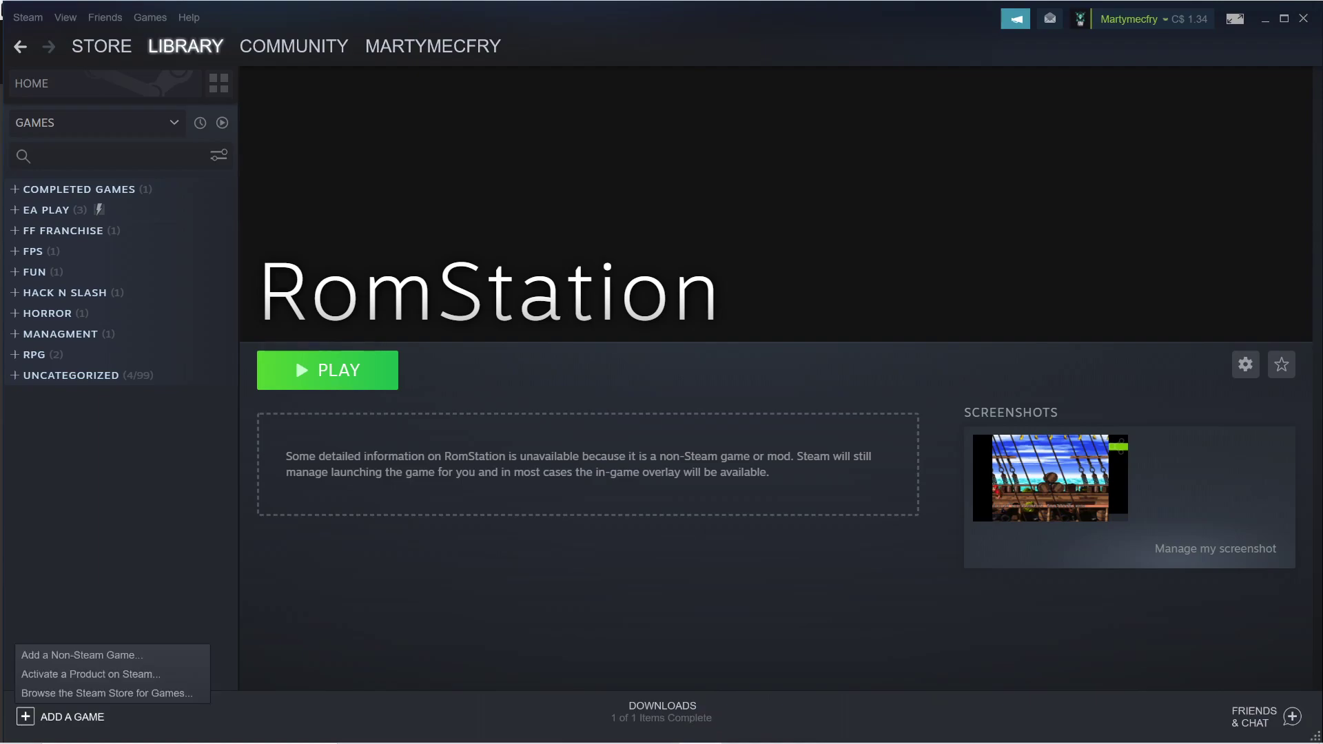
pyautogui.click(82, 654)
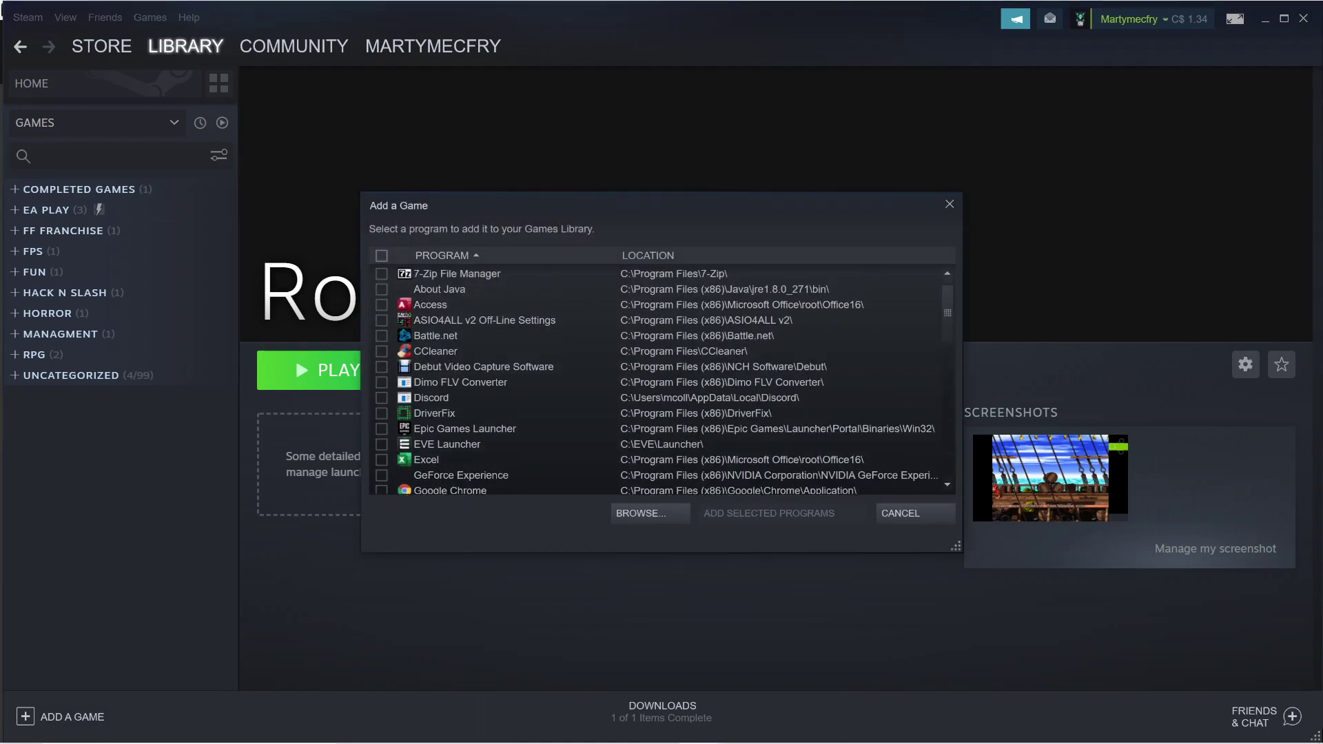
pyautogui.scroll(-3, 662, 380)
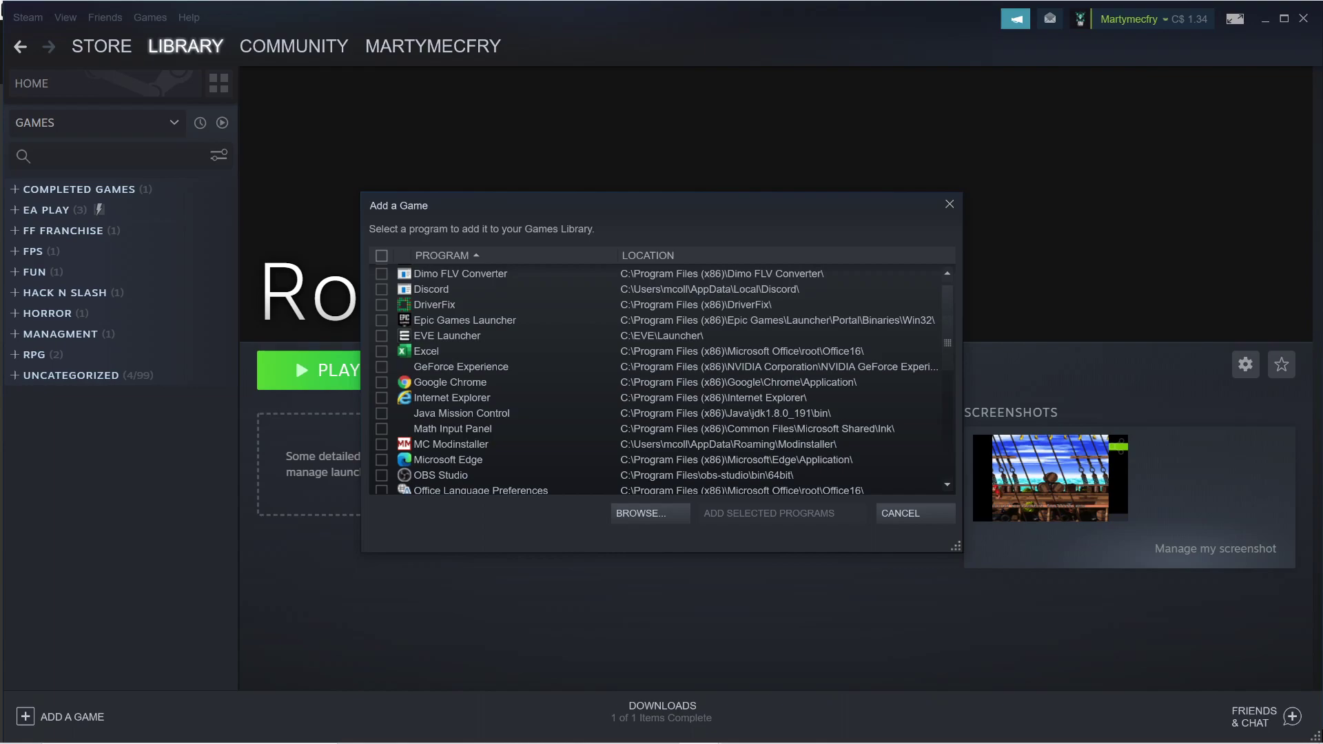
pyautogui.scroll(-6, 661, 381)
pyautogui.scroll(2, 662, 381)
pyautogui.scroll(3, 662, 380)
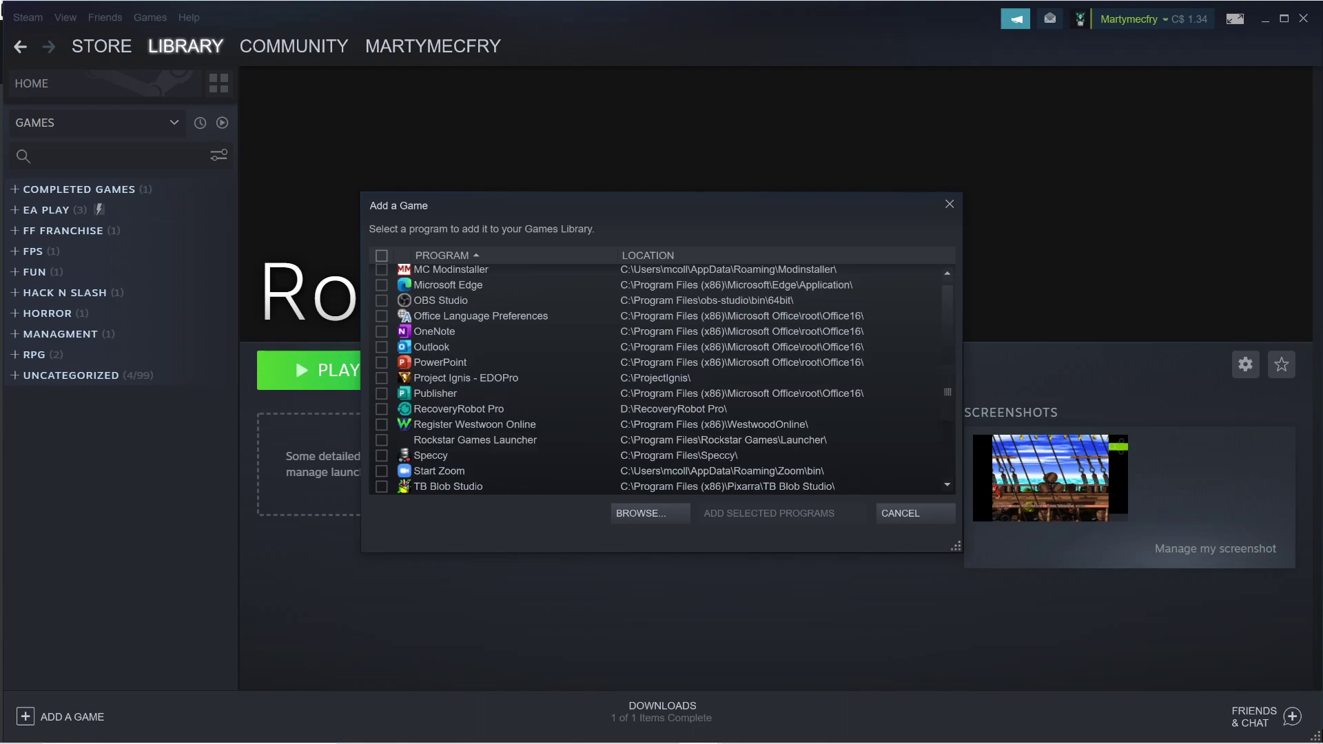
pyautogui.scroll(8, 662, 381)
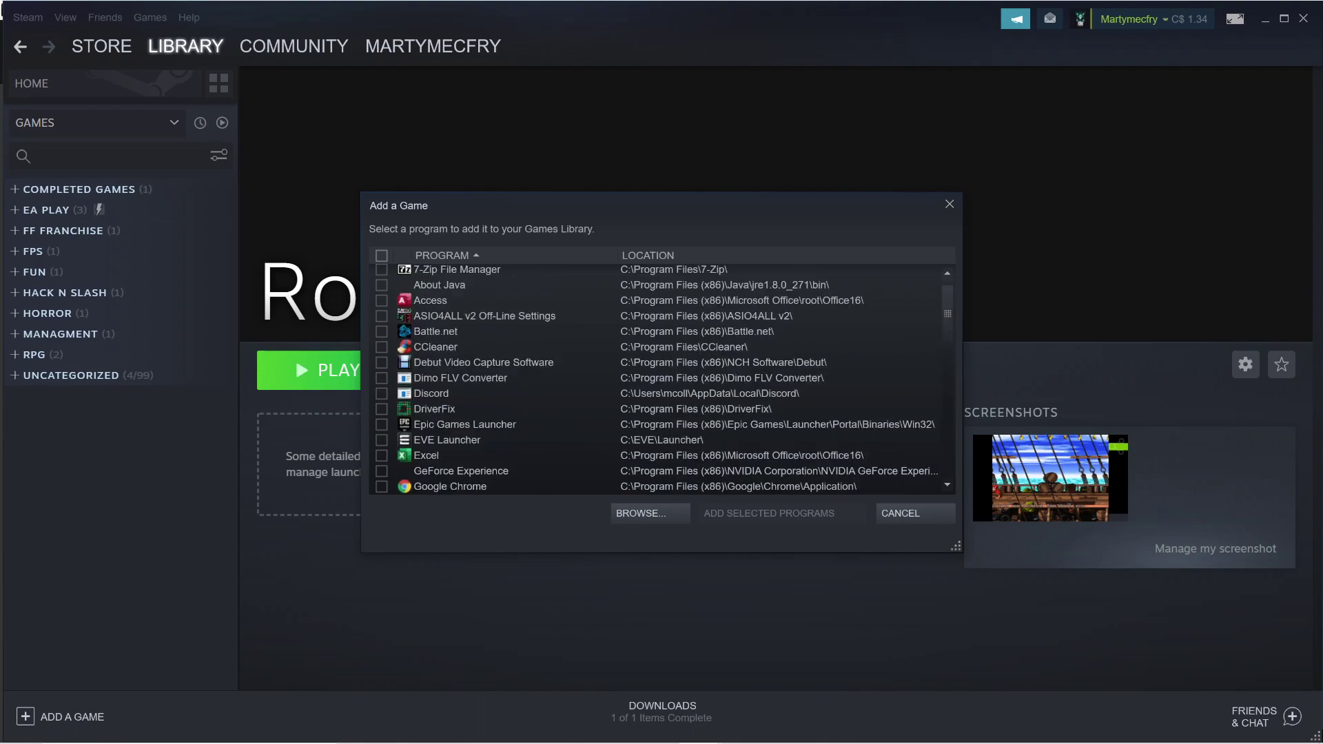
pyautogui.scroll(-6, 662, 381)
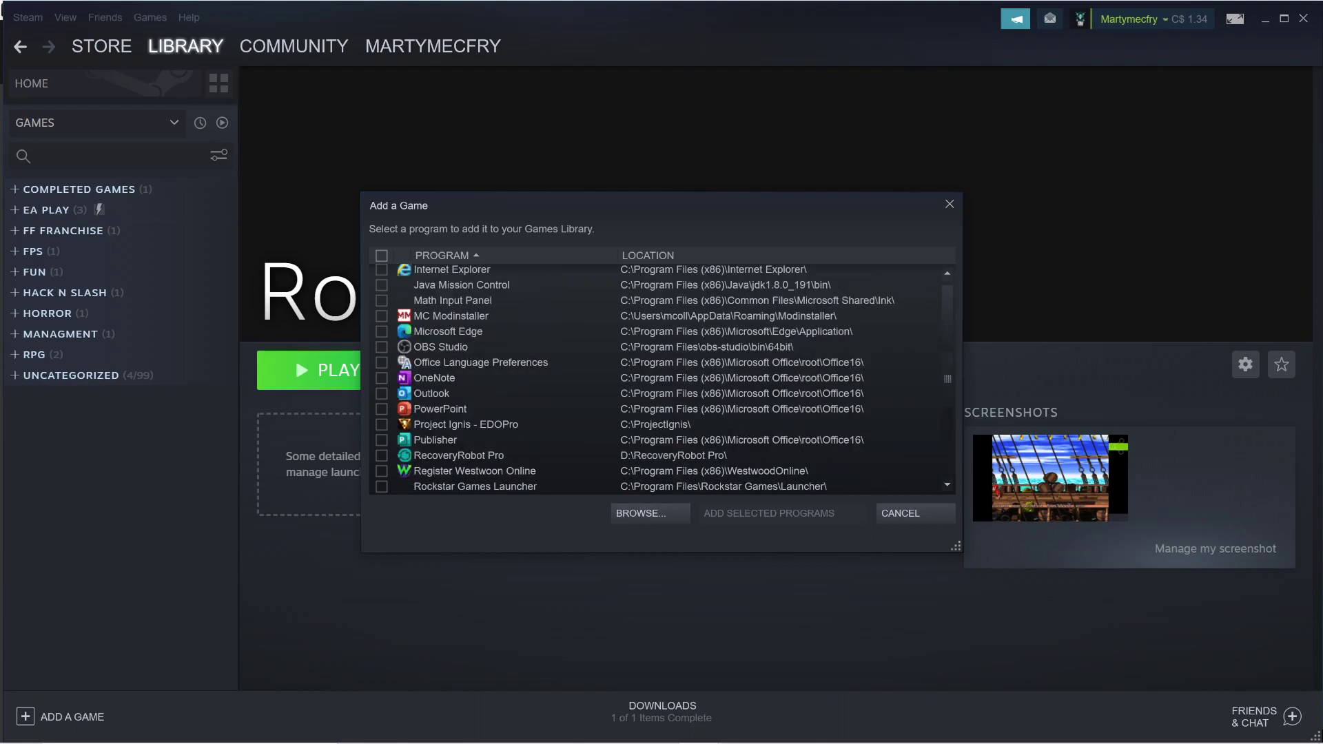
pyautogui.scroll(2, 661, 381)
pyautogui.scroll(-6, 662, 380)
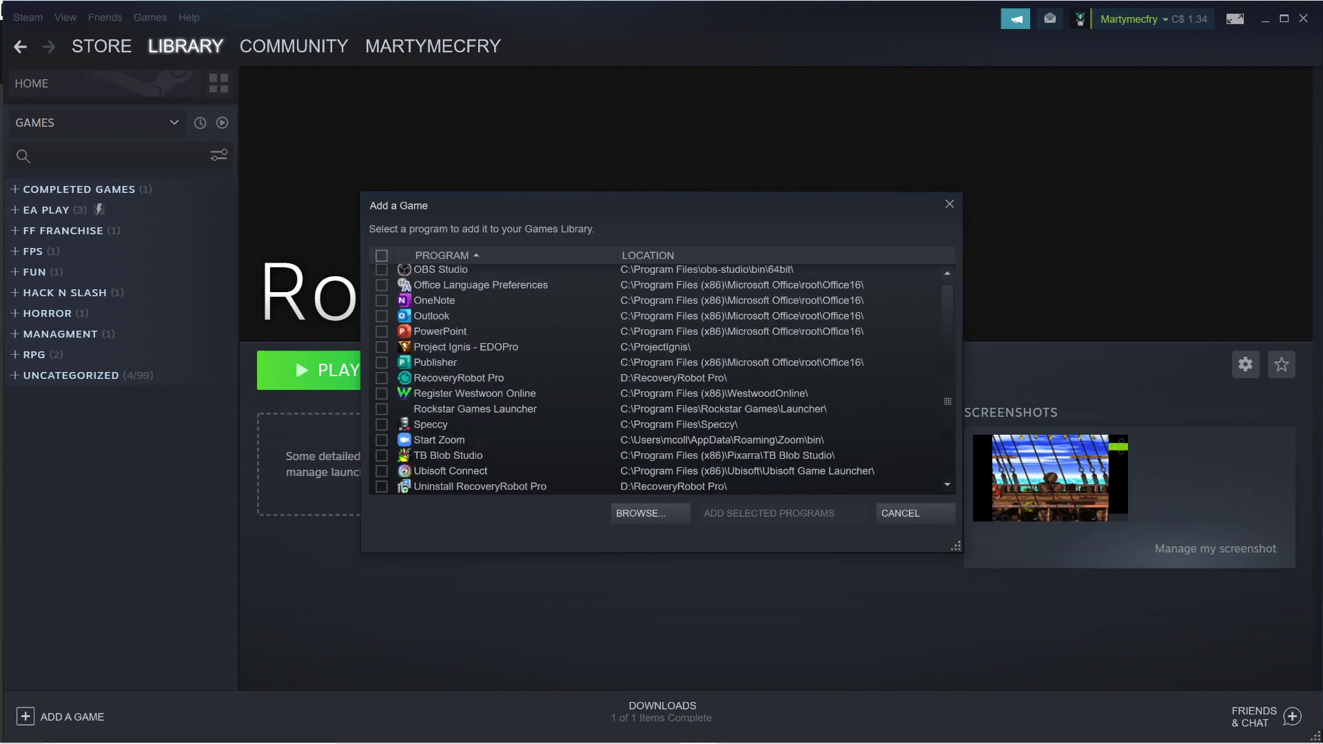
pyautogui.scroll(-2, 662, 381)
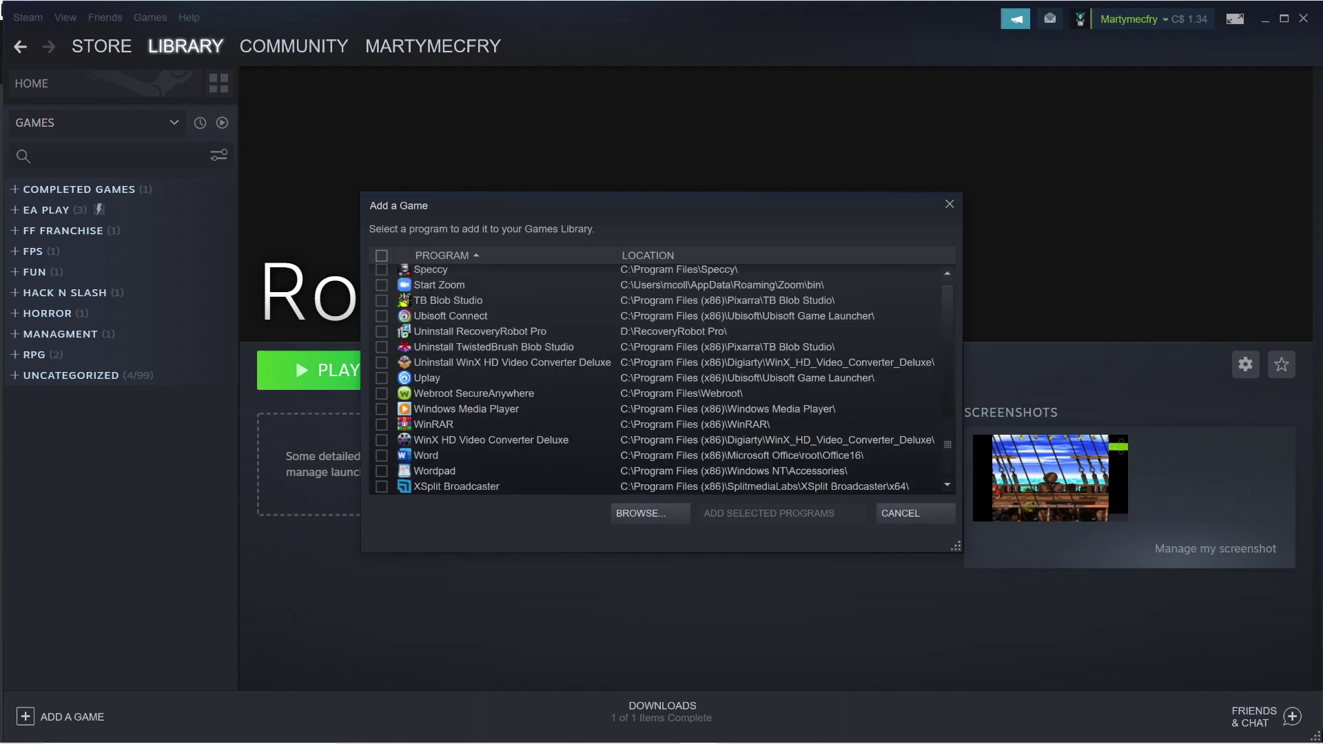
pyautogui.press('Escape')
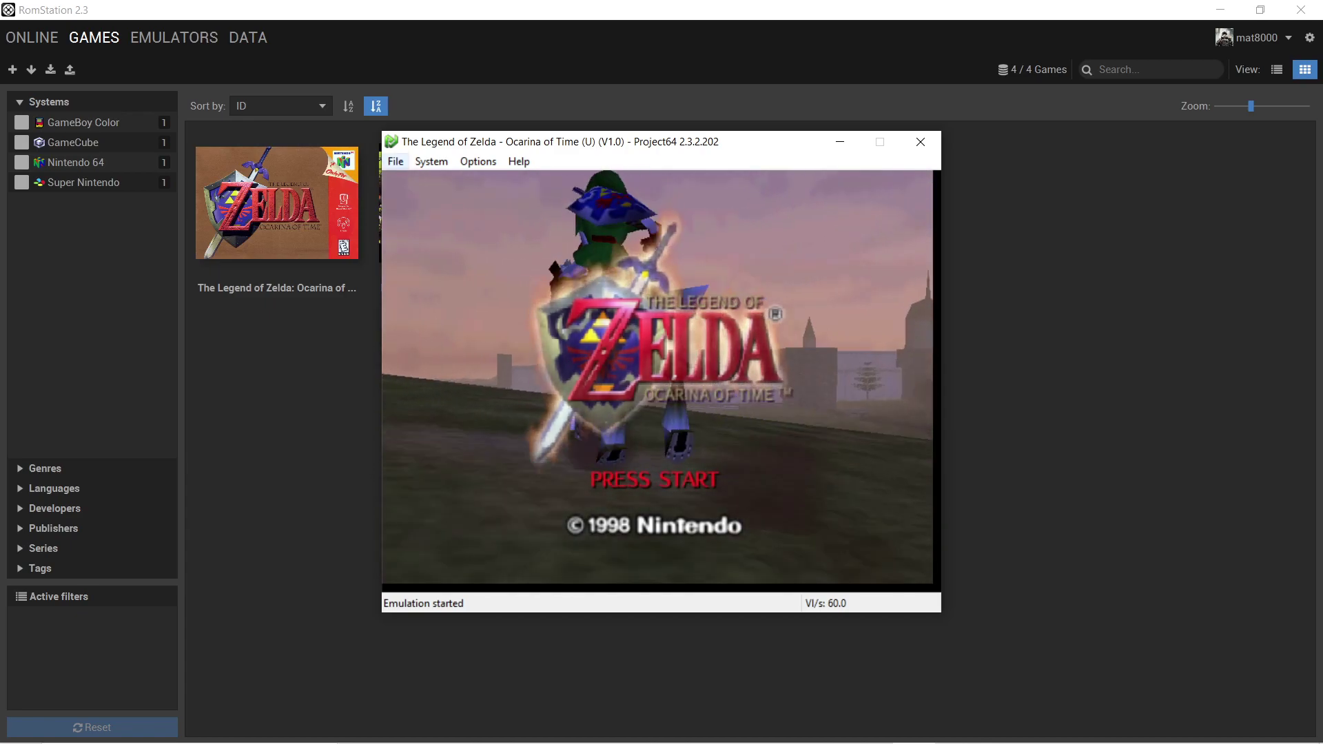
# Exit the Project64 emulator running The Legend of Zelda: Ocarina of Time
pyautogui.click(396, 161)
pyautogui.click(421, 273)
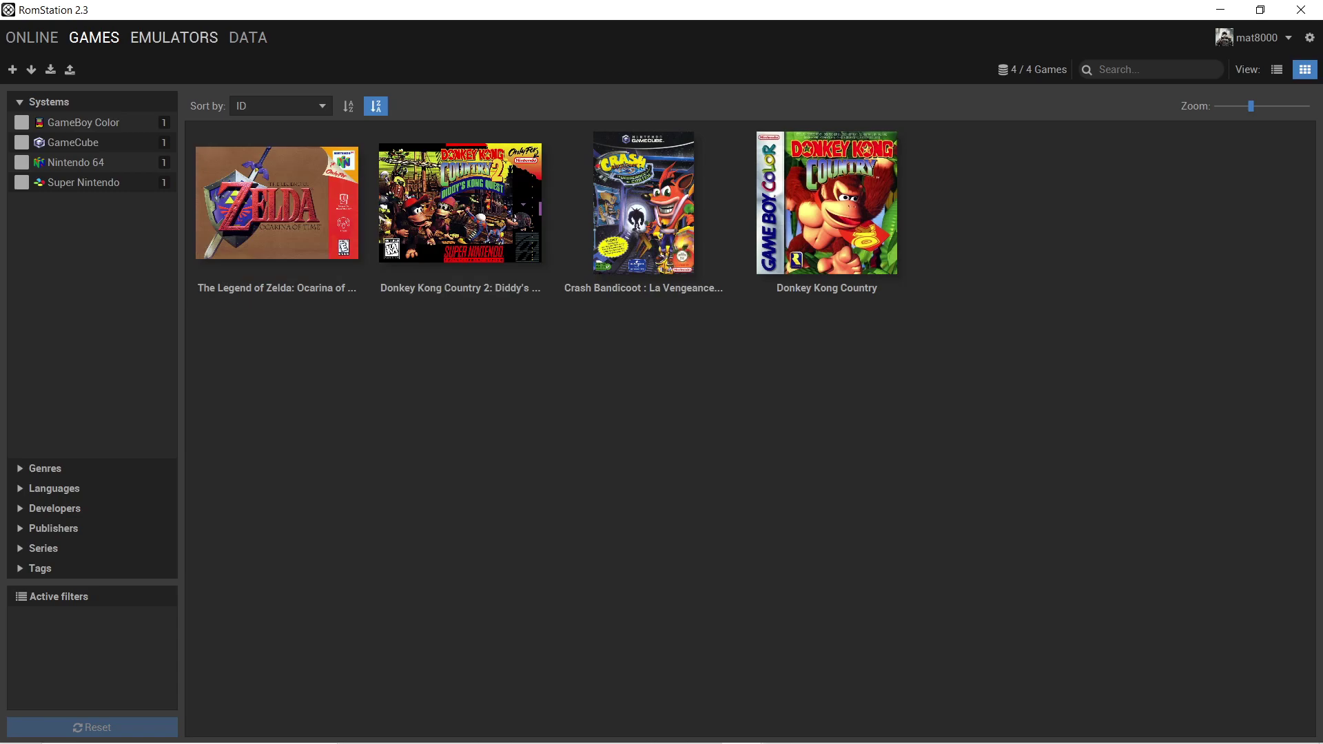
# View RomStation's installed emulators and its systems data, and return to the online Need for Speed Underground page
pyautogui.click(174, 37)
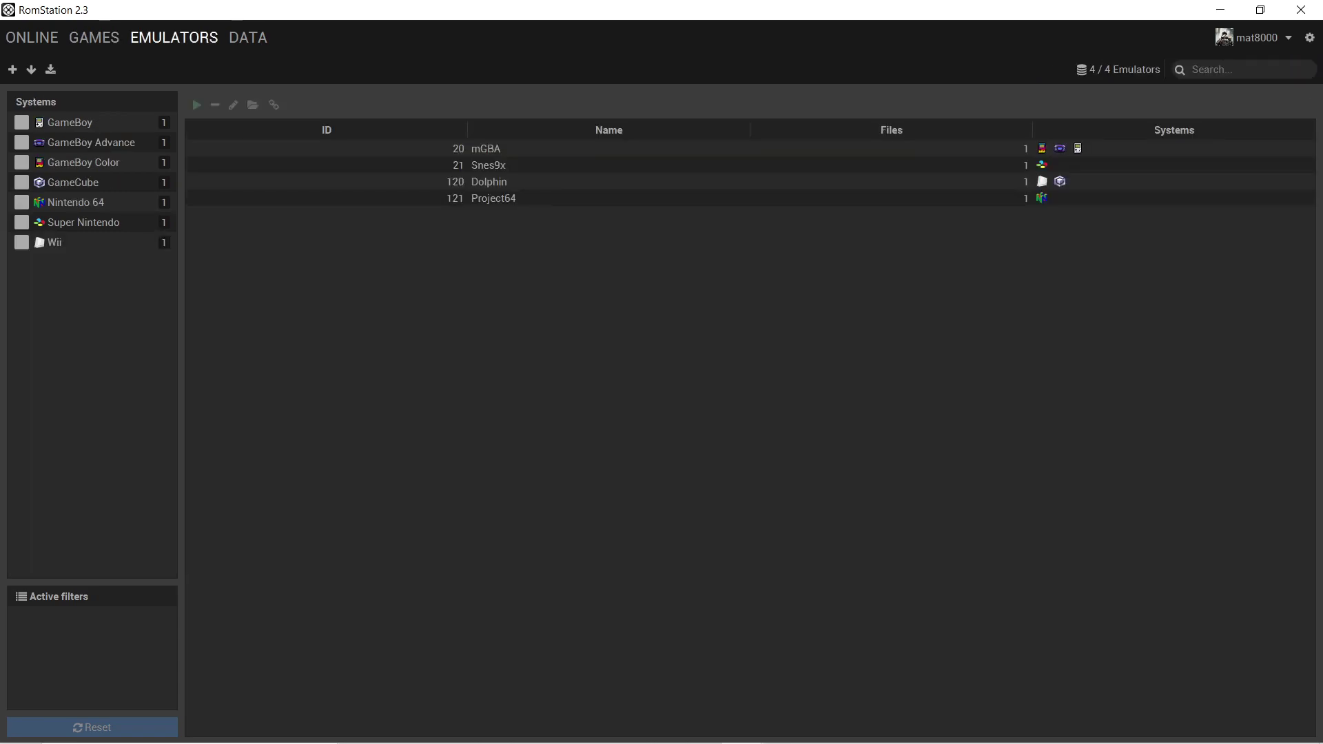
pyautogui.click(249, 38)
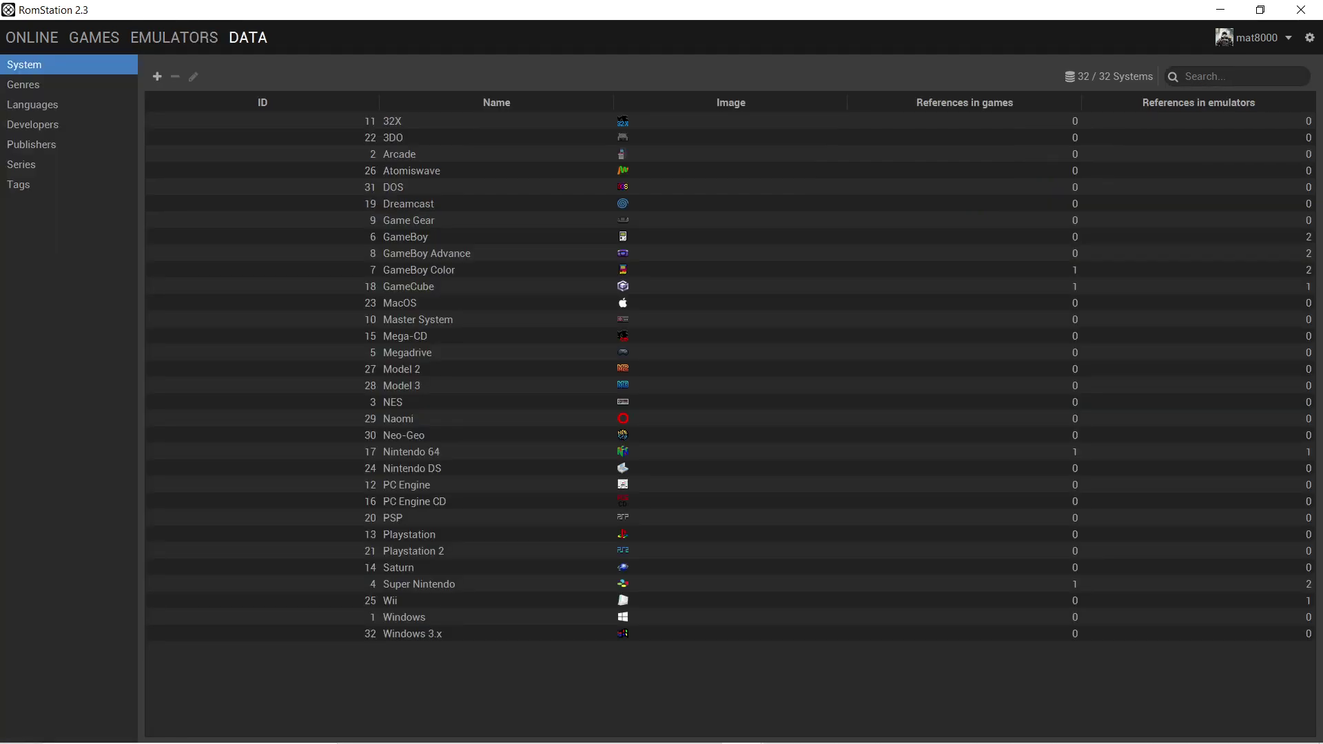
pyautogui.click(32, 38)
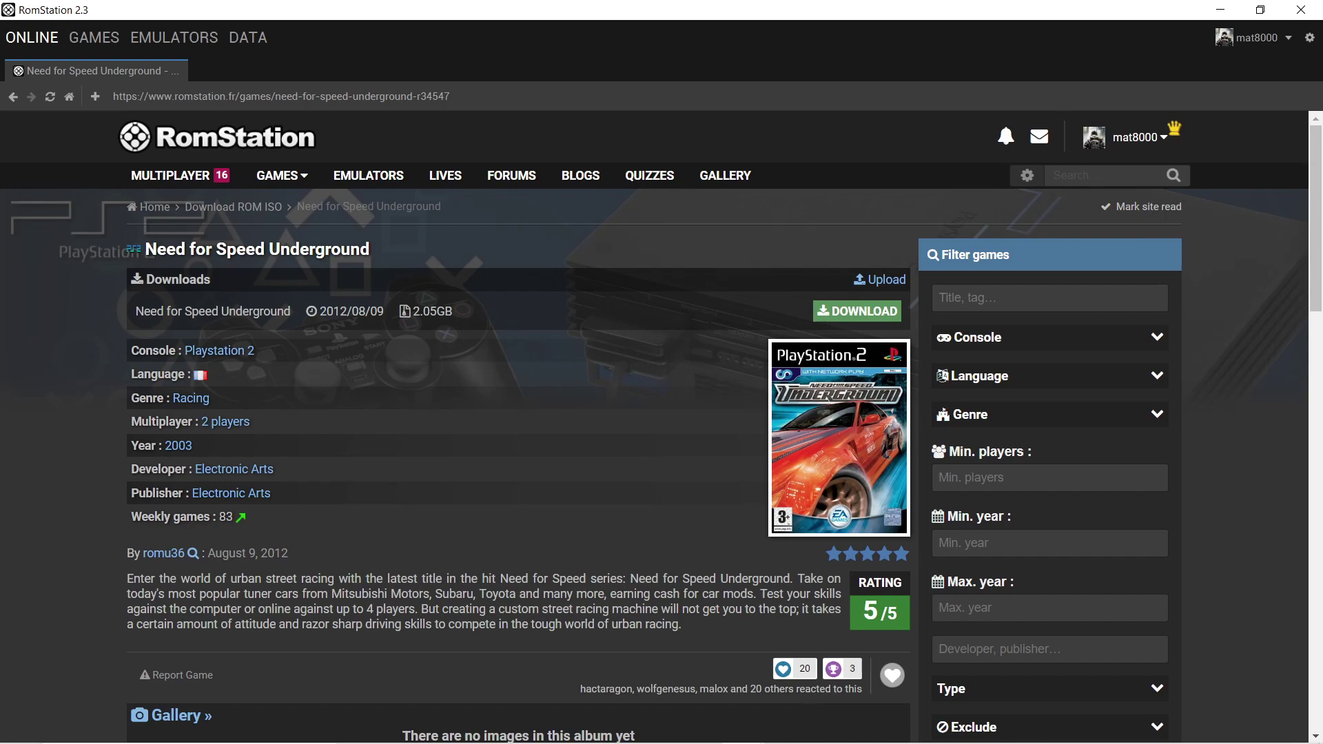
pyautogui.moveTo(742, 727)
pyautogui.moveTo(786, 726)
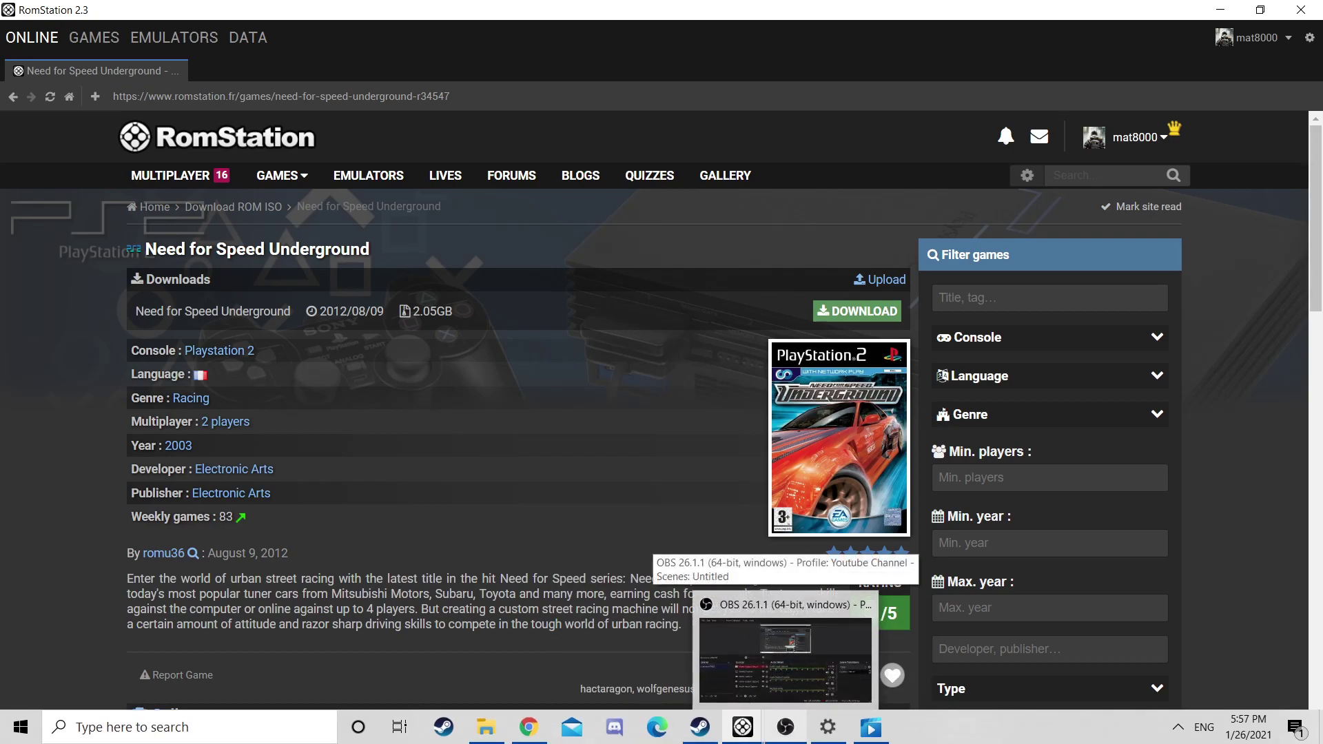